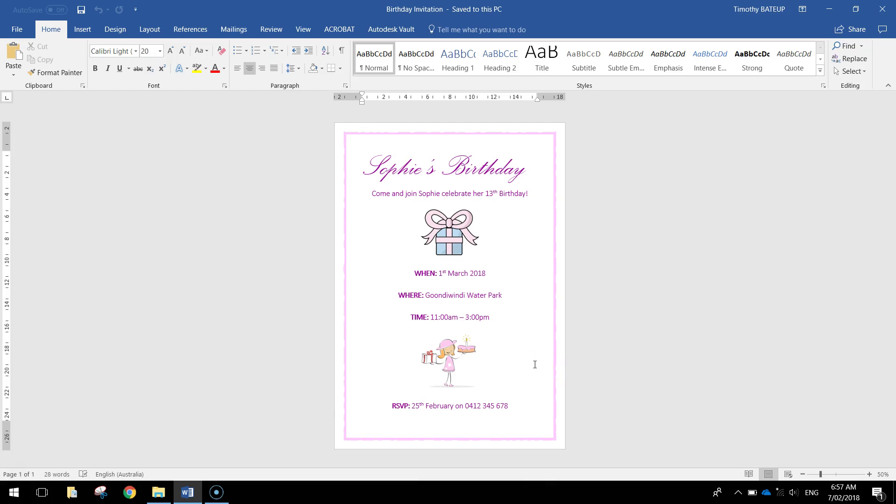
# Scroll up and down through the finished birthday invitation example to review it.
pyautogui.scroll(5, 532, 218)
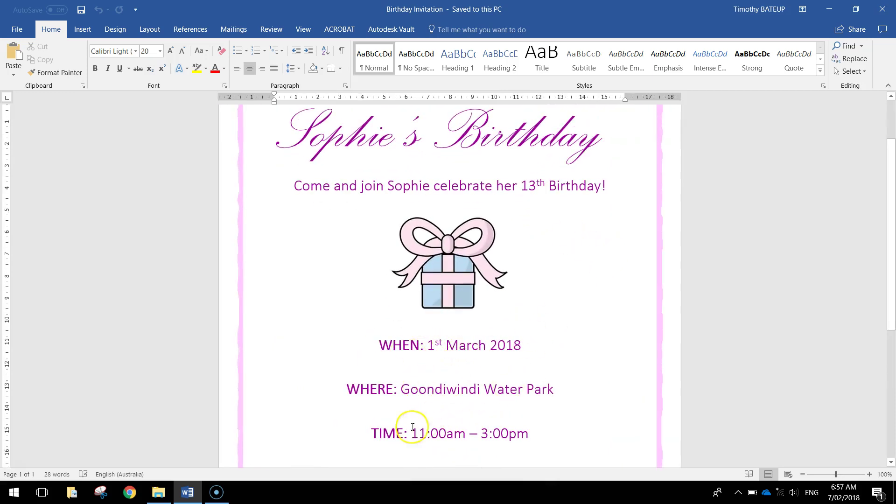
pyautogui.scroll(-3, 536, 395)
pyautogui.scroll(-2, 539, 395)
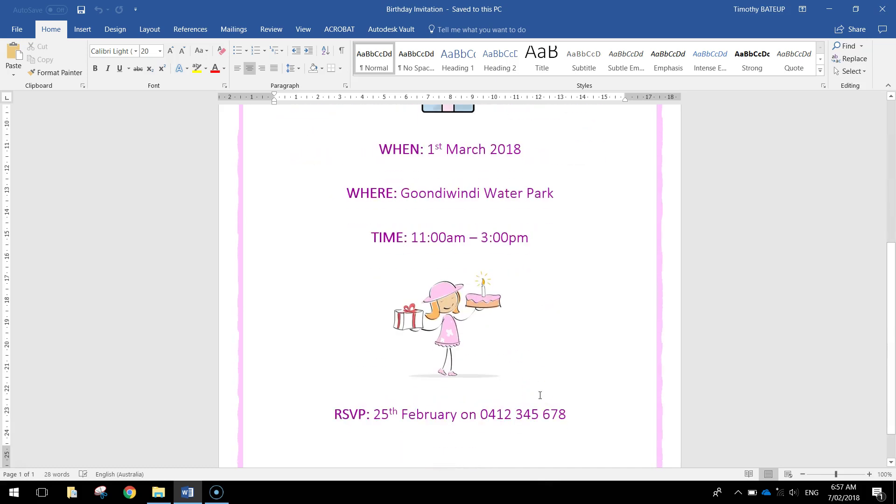
pyautogui.keyDown('ctrl'); pyautogui.scroll(-3, 650, 359); pyautogui.keyUp('ctrl')
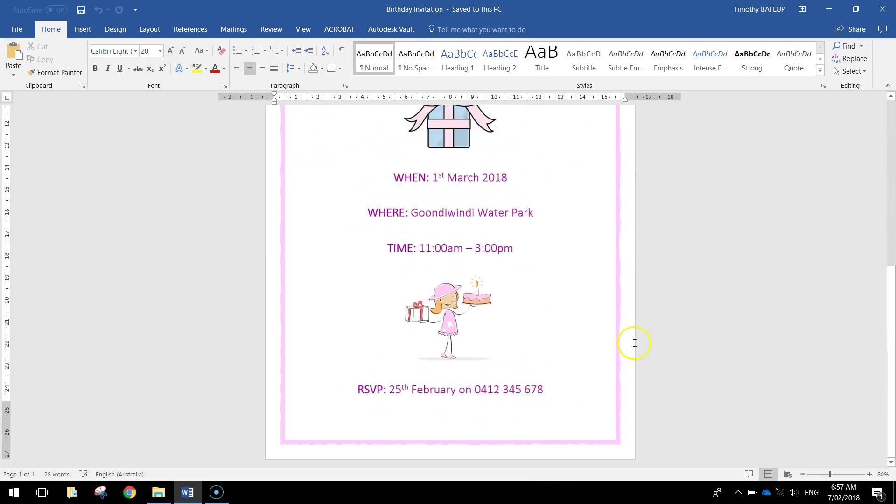
pyautogui.scroll(3, 625, 336)
pyautogui.keyDown('ctrl'); pyautogui.scroll(-1, 628, 333); pyautogui.keyUp('ctrl')
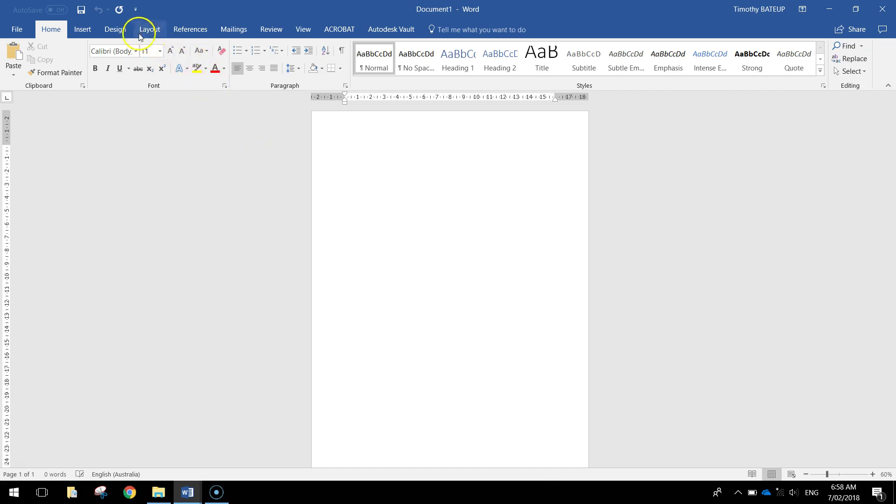
# In Page Borders, preview the Box, Shadow and 3-D settings, then reset to None.
pyautogui.click(121, 30)
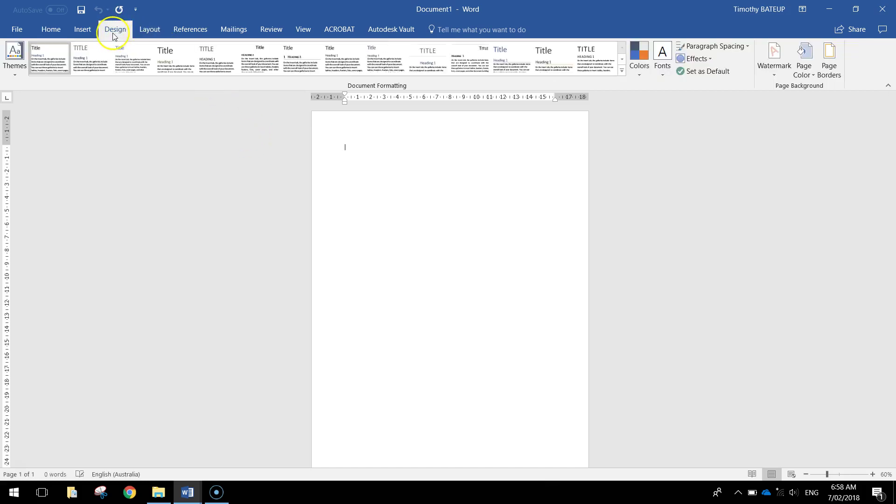
pyautogui.click(829, 60)
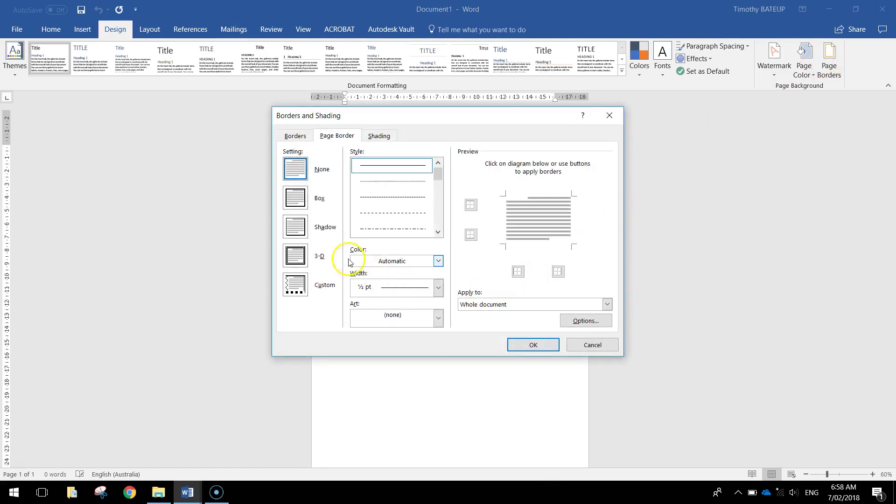
pyautogui.click(311, 199)
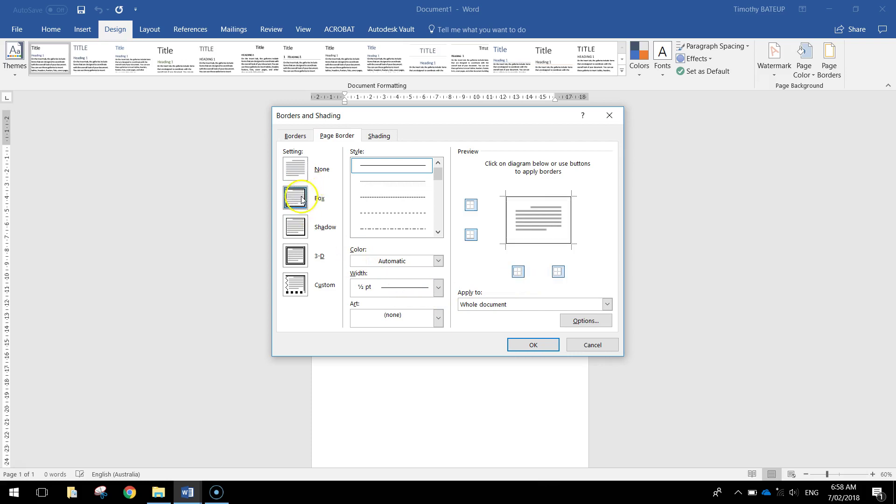
pyautogui.click(301, 225)
pyautogui.click(301, 254)
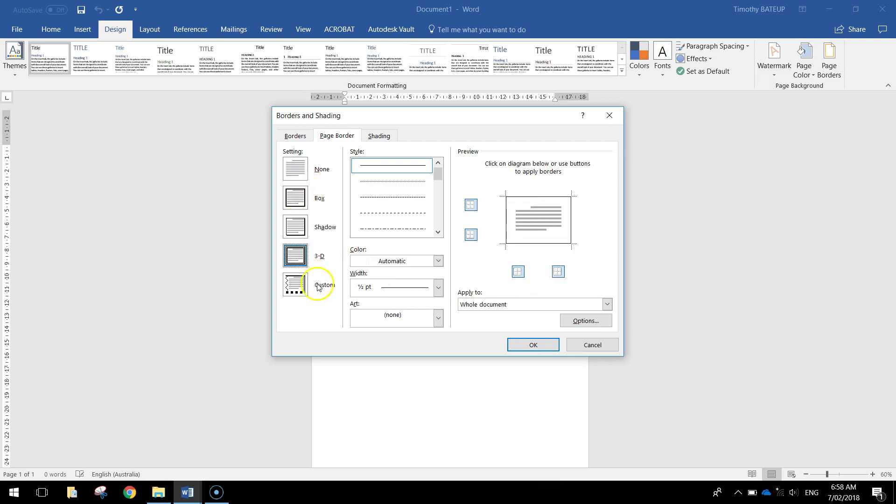
pyautogui.click(295, 169)
# Try the yellow and black circle art, then choose the plain black hand-drawn border art.
pyautogui.click(437, 318)
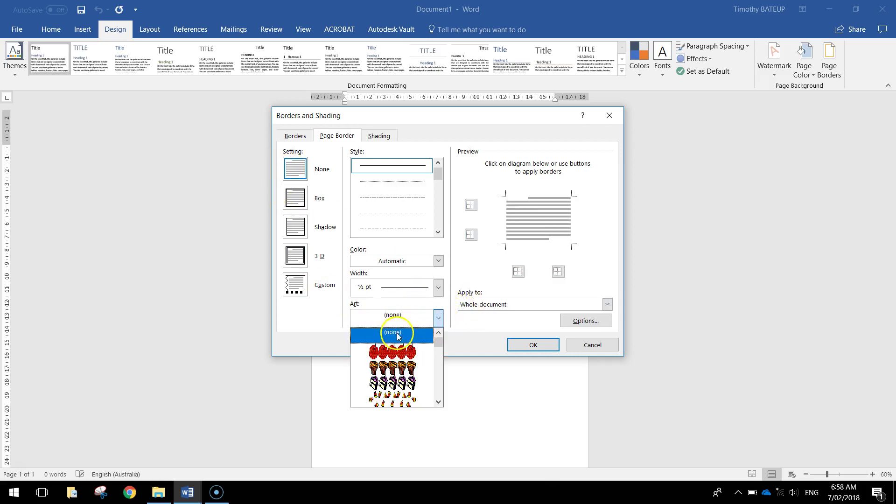
pyautogui.moveTo(437, 345); pyautogui.dragTo(437, 351)
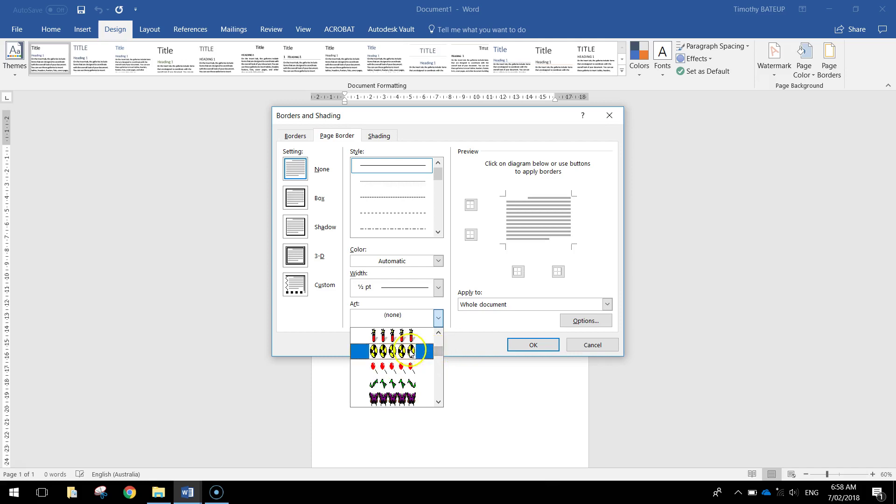
pyautogui.click(396, 347)
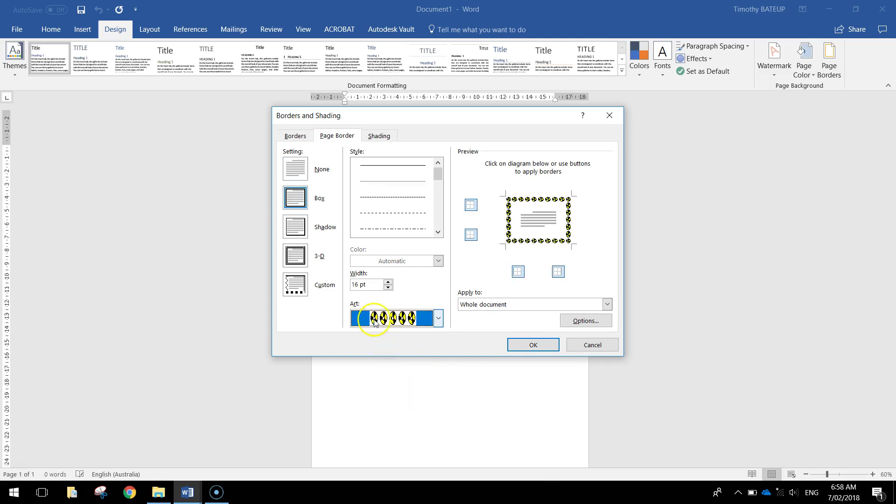
pyautogui.click(437, 319)
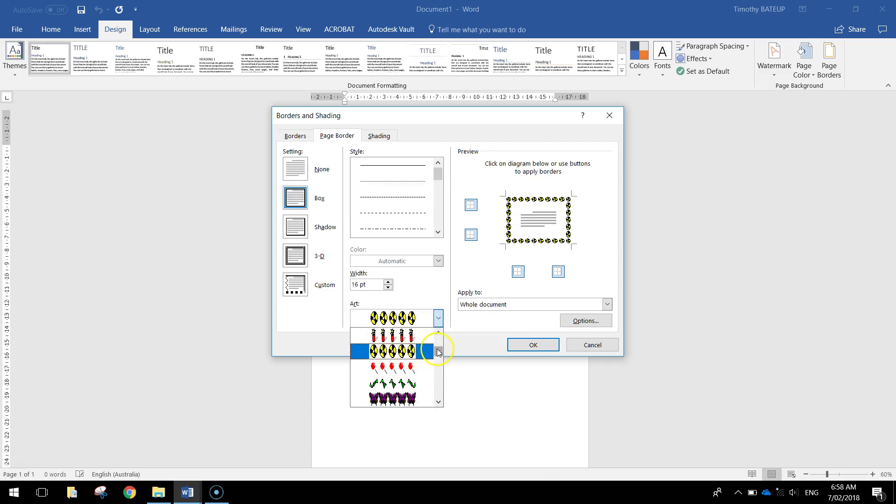
pyautogui.moveTo(437, 353); pyautogui.dragTo(444, 395)
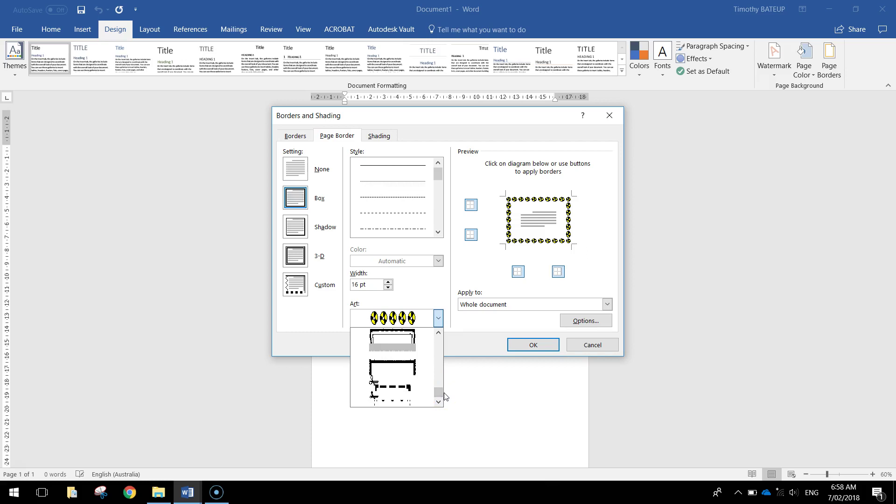
pyautogui.click(411, 370)
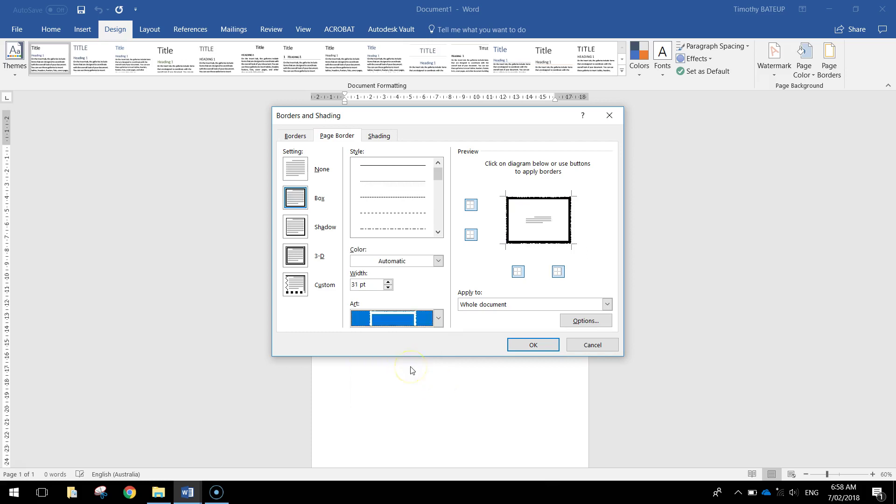
# Color the art border light pink and apply it around the whole page.
pyautogui.click(438, 261)
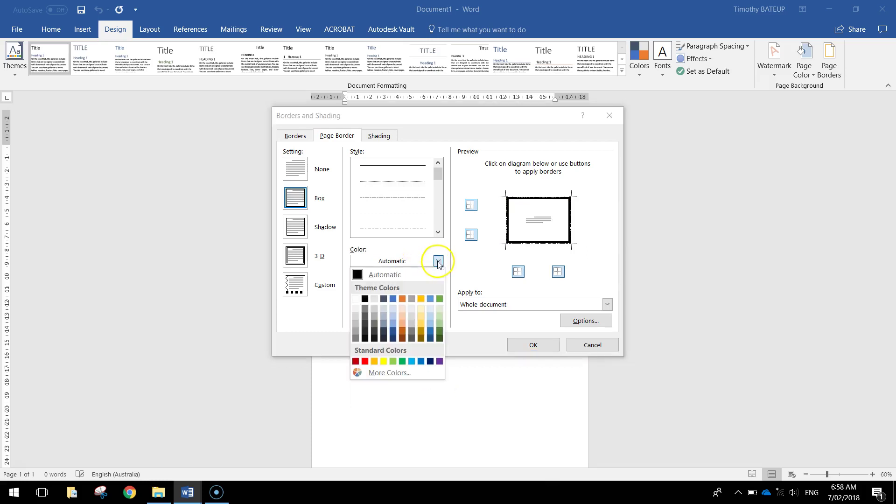
pyautogui.click(393, 372)
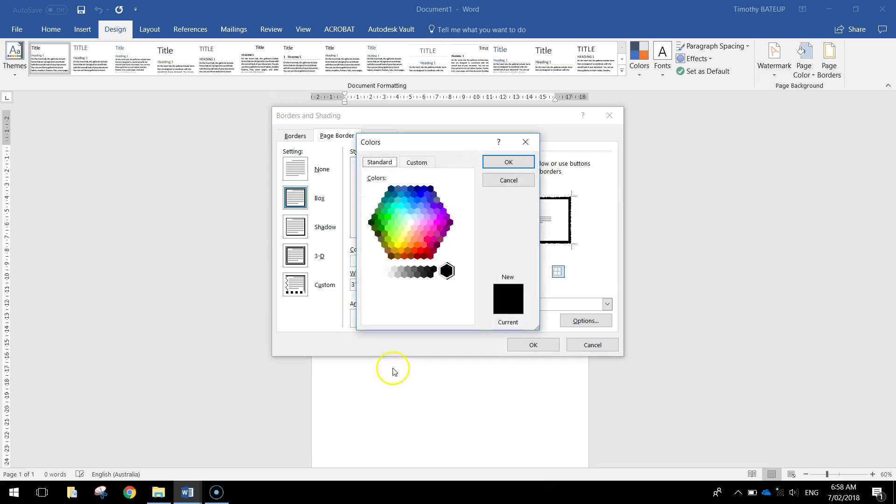
pyautogui.click(417, 223)
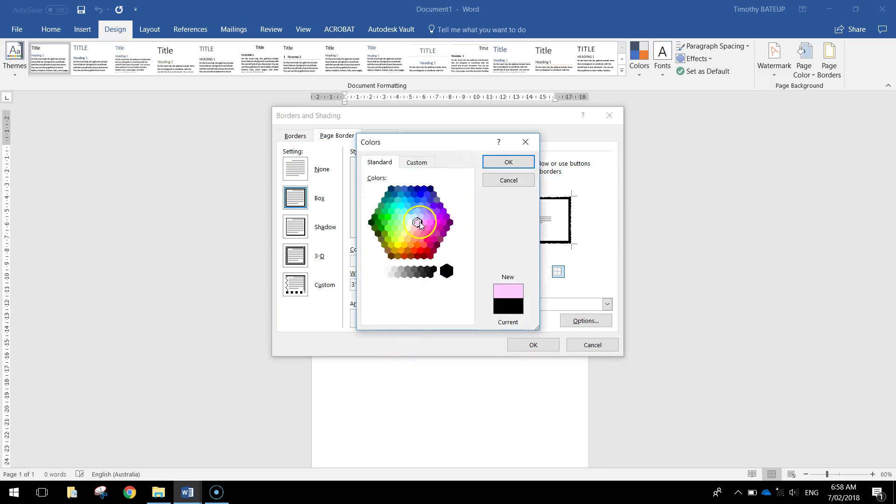
pyautogui.click(511, 162)
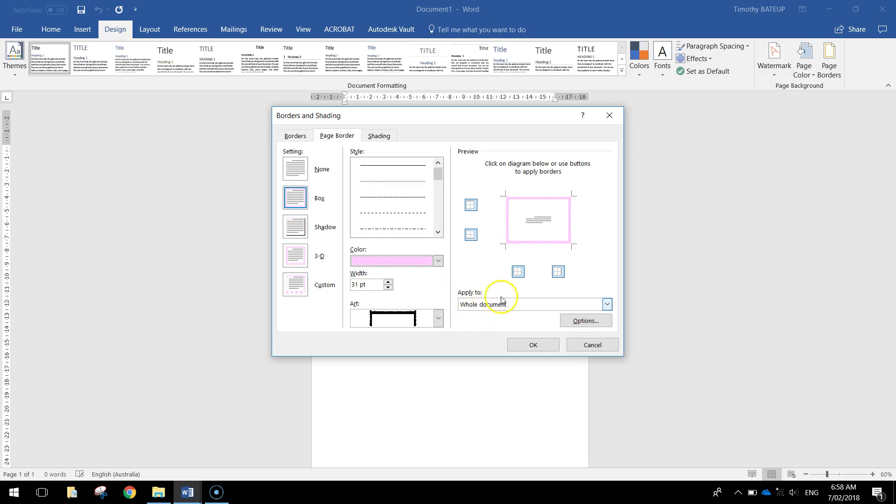
pyautogui.click(526, 344)
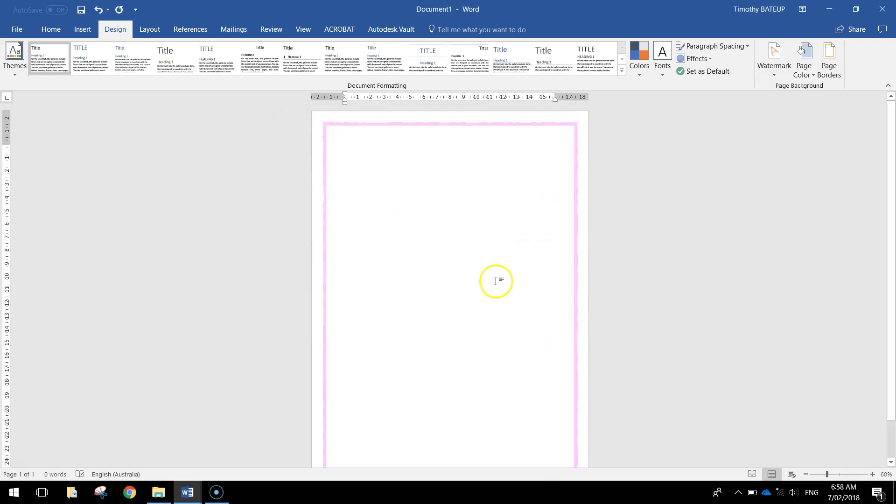
# Set the Home font to Palace Script MT at 72 pt.
pyautogui.scroll(-2, 496, 275)
pyautogui.scroll(2, 497, 278)
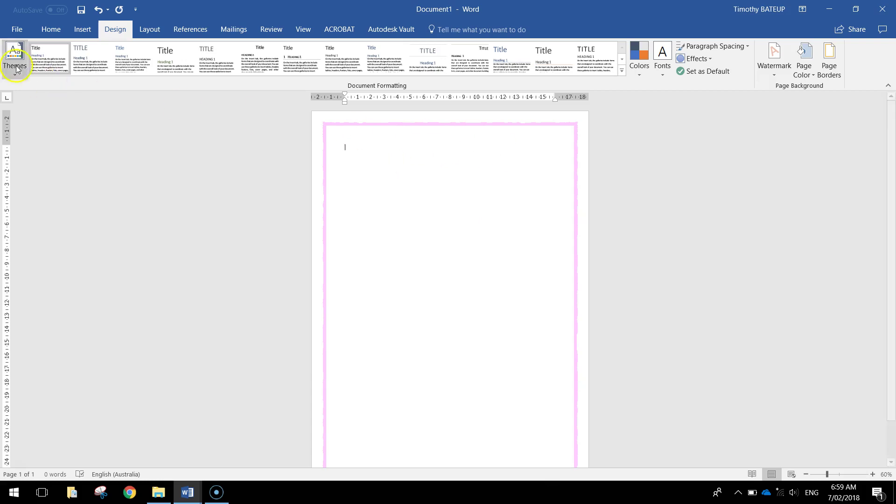
pyautogui.click(48, 32)
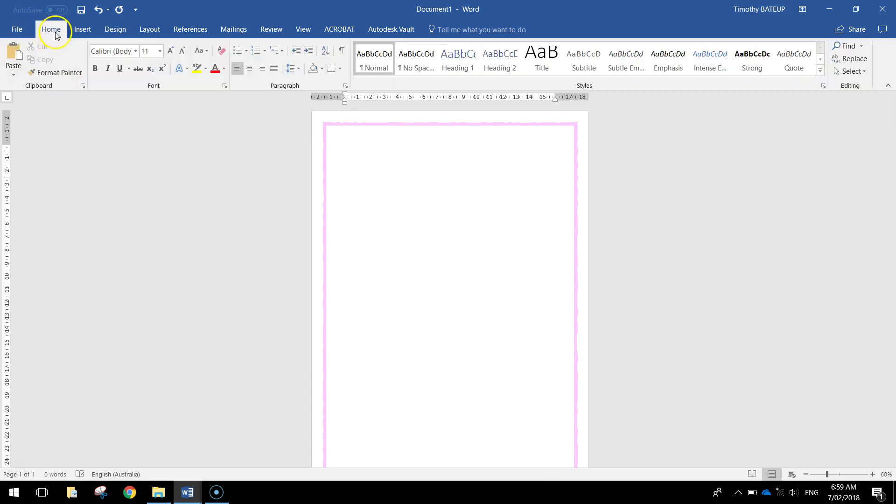
pyautogui.click(136, 52)
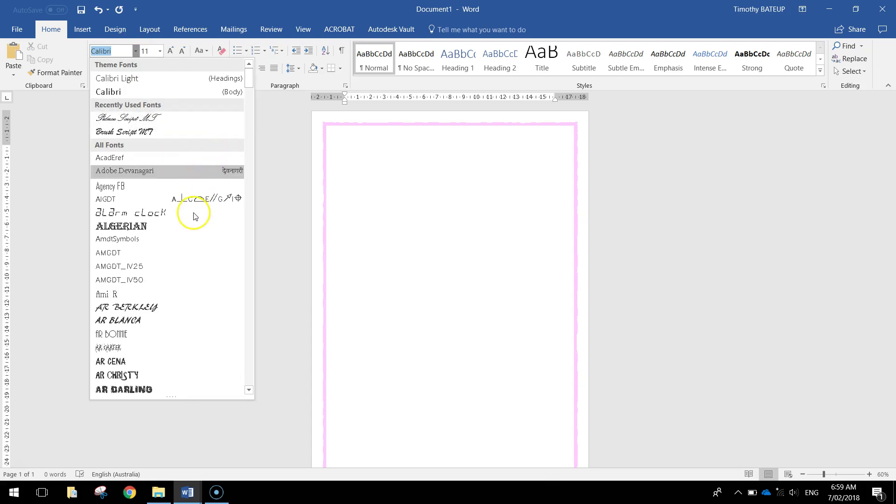
pyautogui.scroll(-5, 193, 213)
pyautogui.write('Palace Script')
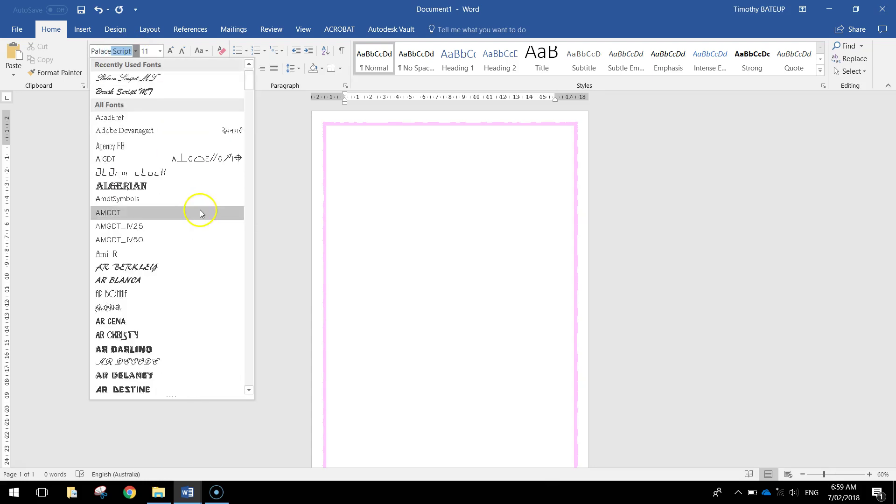
pyautogui.click(131, 79)
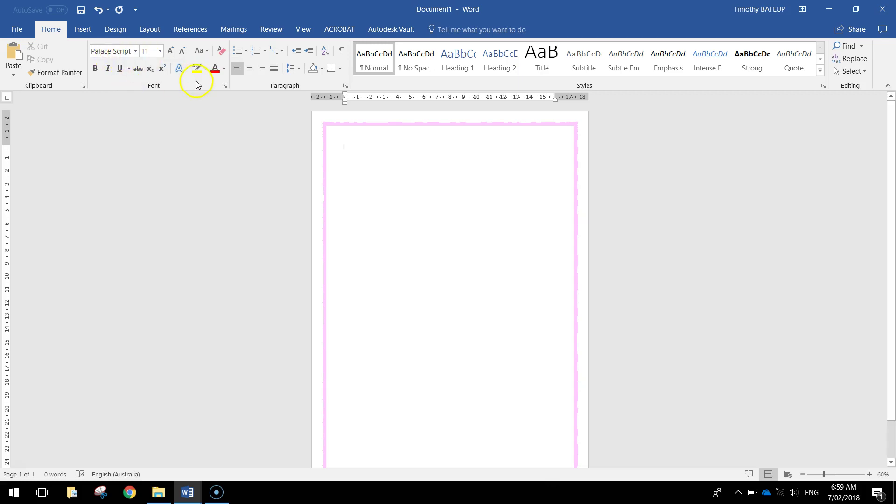
pyautogui.click(159, 52)
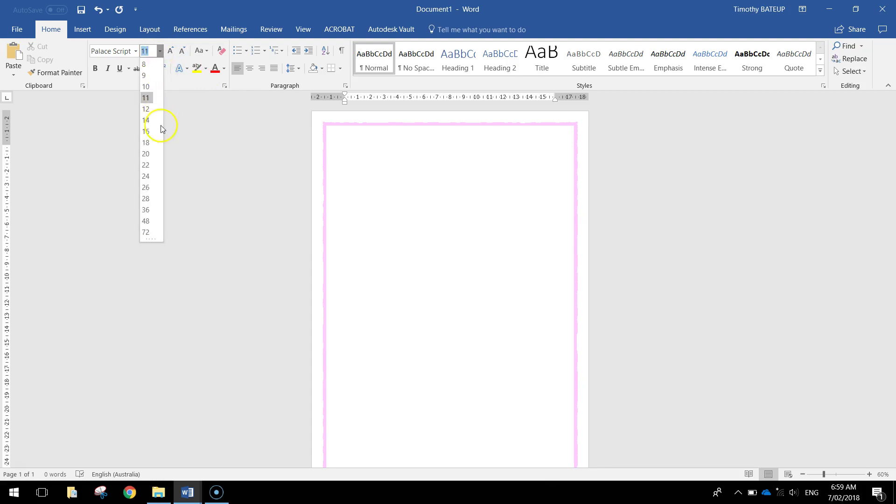
pyautogui.click(146, 232)
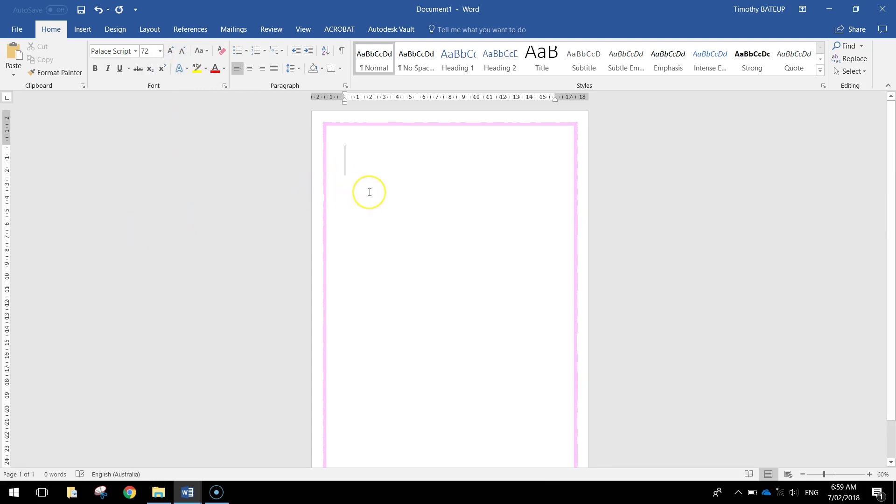
# Type the title 'Sophie's Birthday', make it larger, and centre it.
pyautogui.write('Sophie’s Birthday')
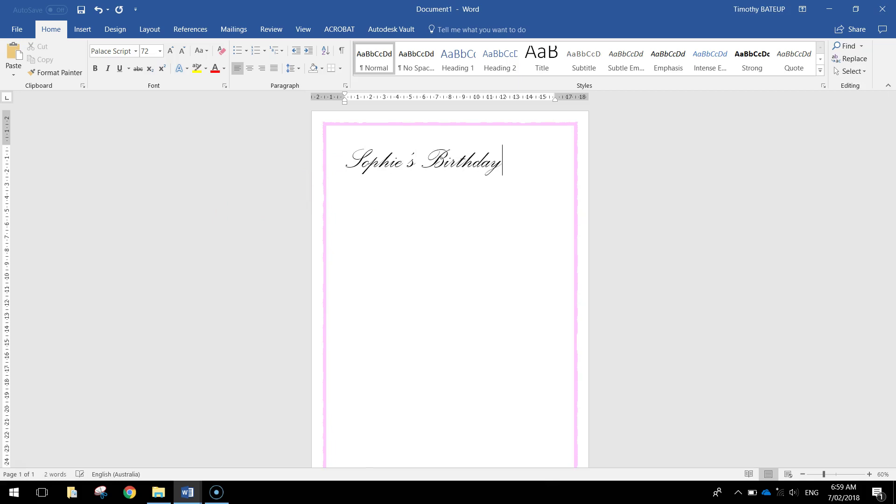
pyautogui.tripleClick(346, 161)
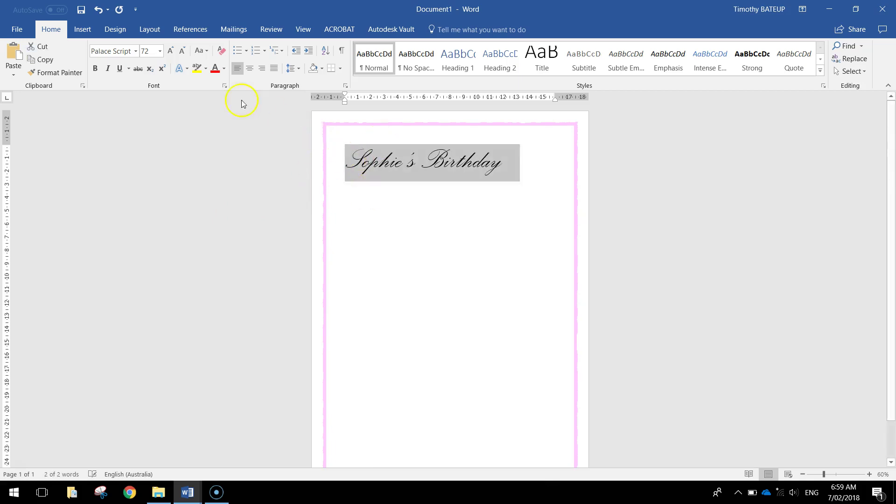
pyautogui.click(171, 51)
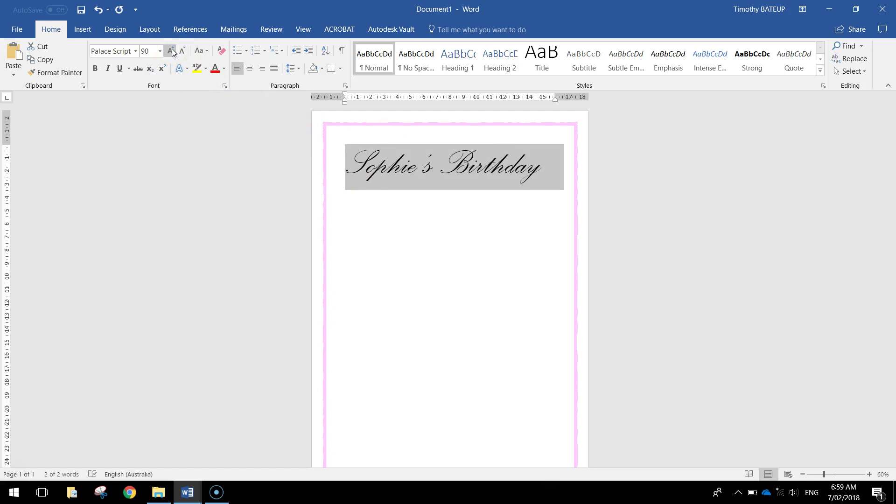
pyautogui.click(250, 70)
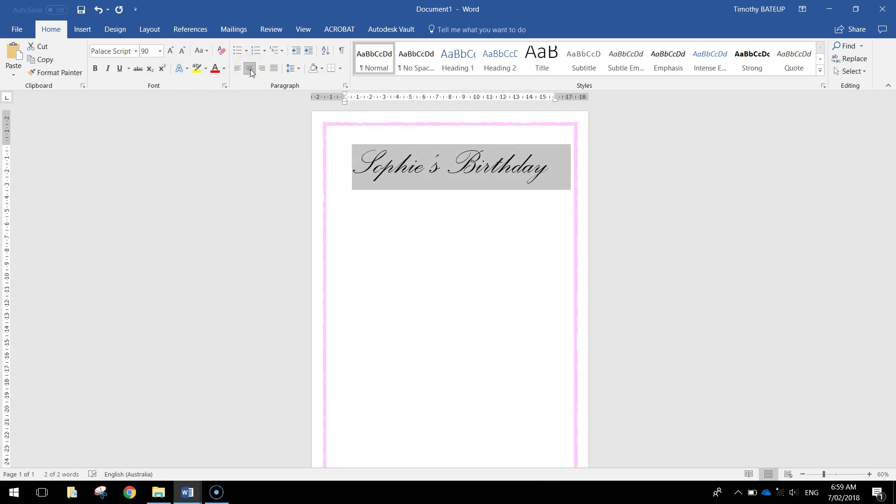
# Color the title purple, leave it unbolded, and start a new line below it.
pyautogui.click(224, 69)
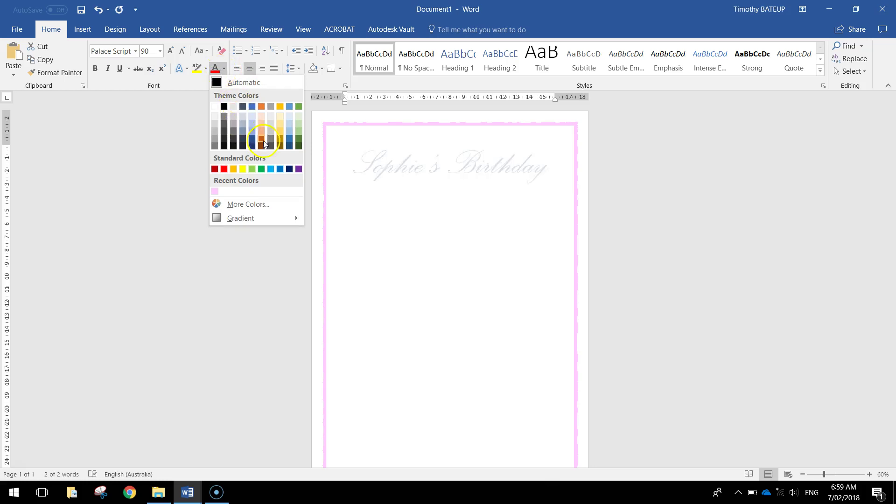
pyautogui.click(299, 169)
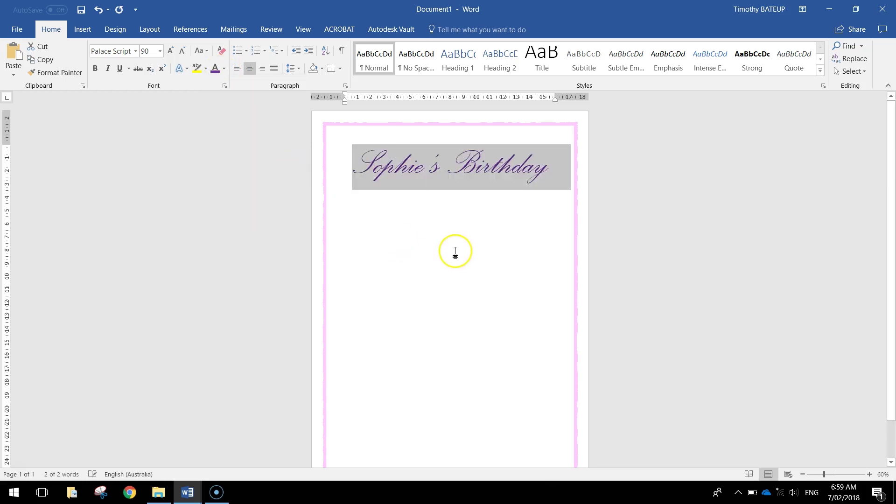
pyautogui.click(94, 70)
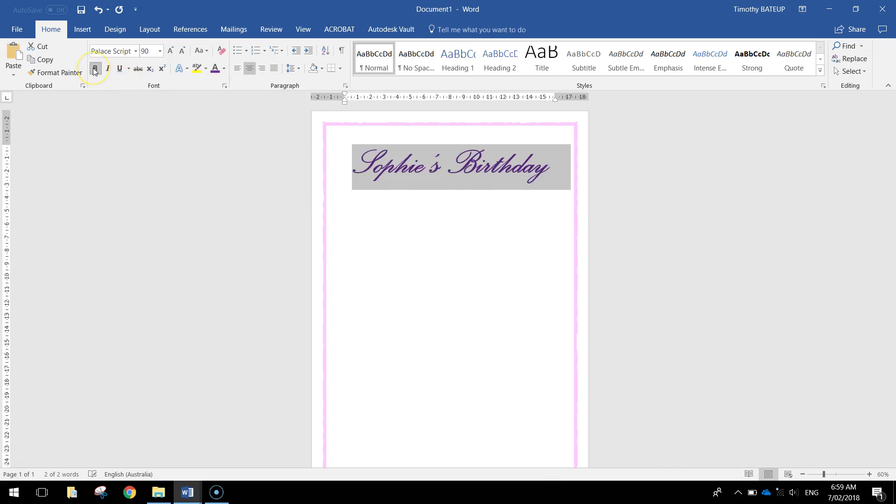
pyautogui.click(471, 196)
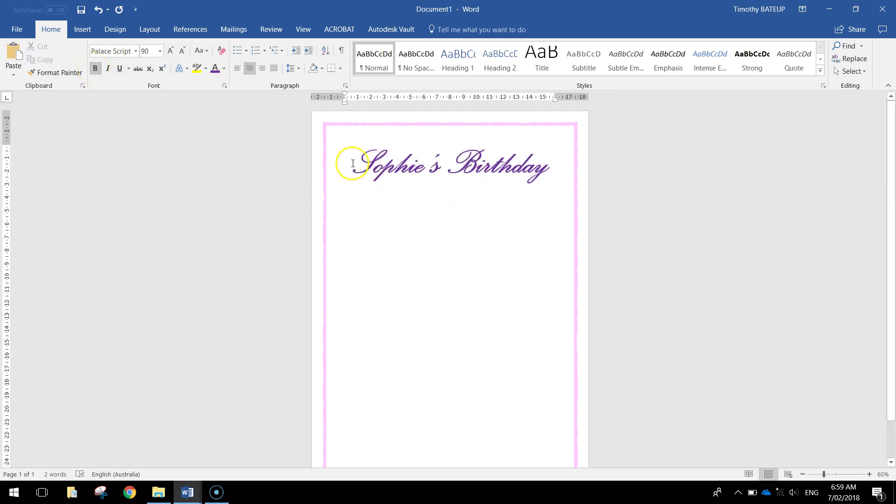
pyautogui.moveTo(356, 160); pyautogui.dragTo(557, 160)
pyautogui.click(95, 69)
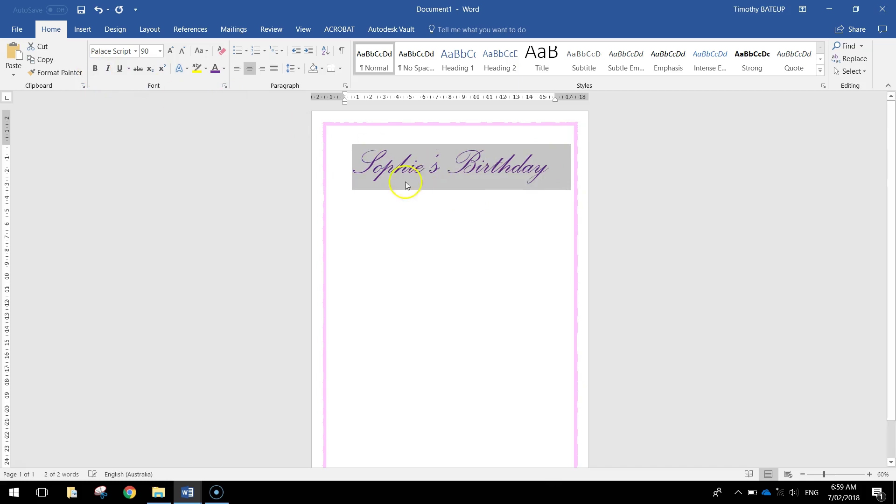
pyautogui.click(549, 170)
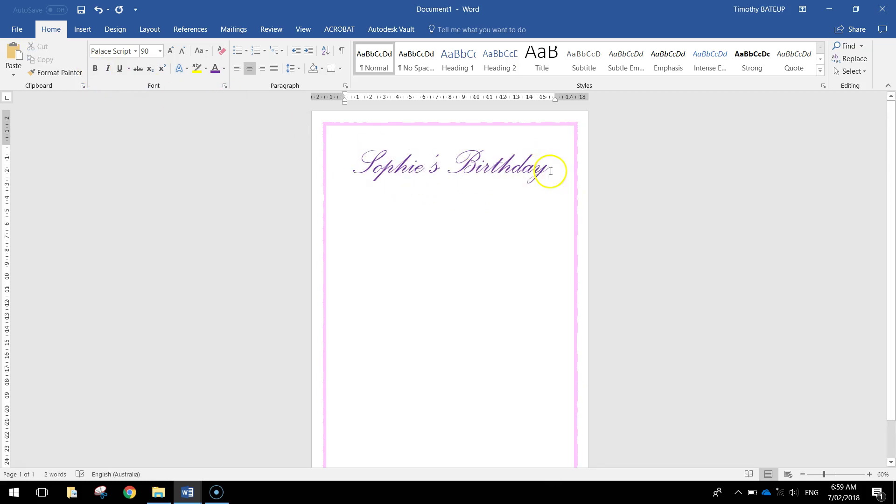
pyautogui.press('Return')
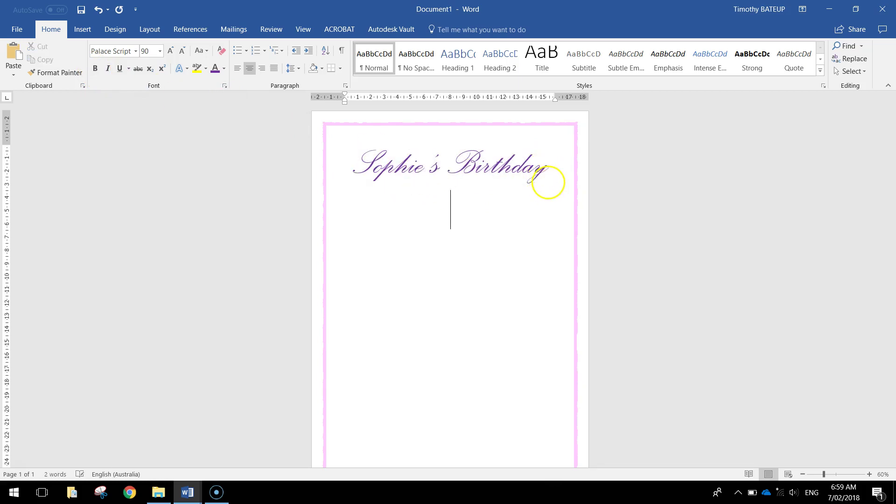
# Set the text to 20 pt Calibri Light in standard magenta.
pyautogui.click(159, 53)
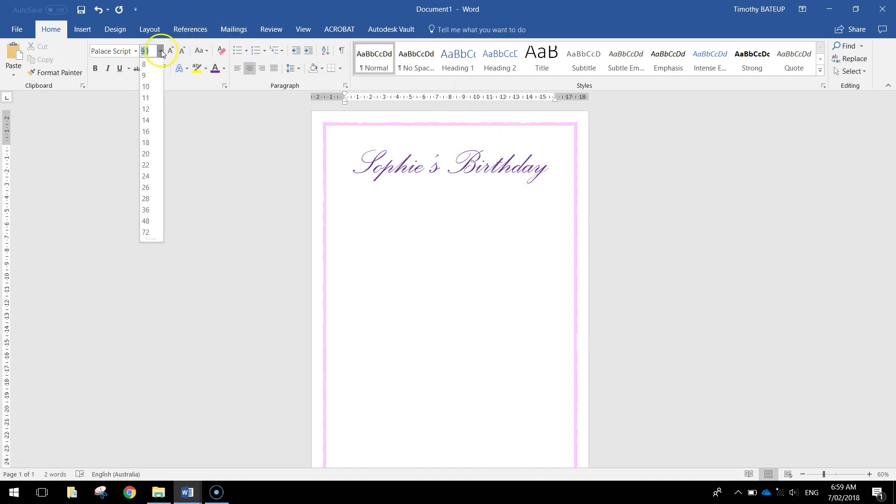
pyautogui.click(146, 154)
pyautogui.click(136, 51)
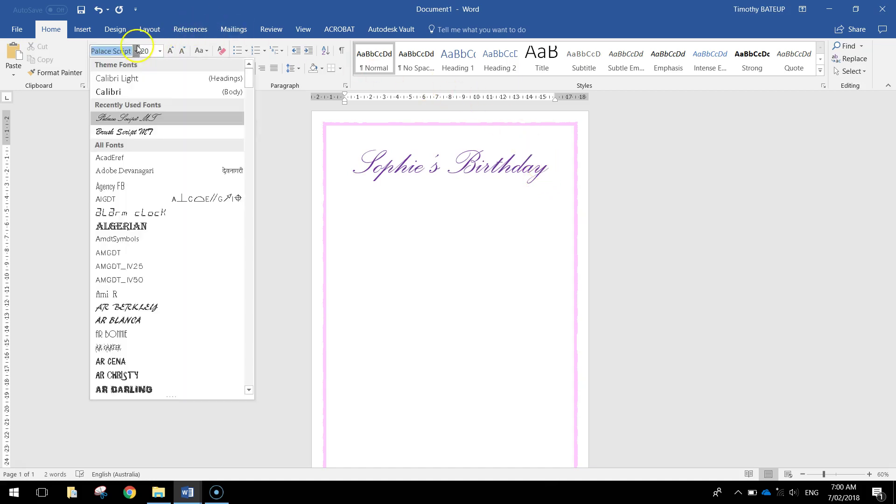
pyautogui.click(130, 80)
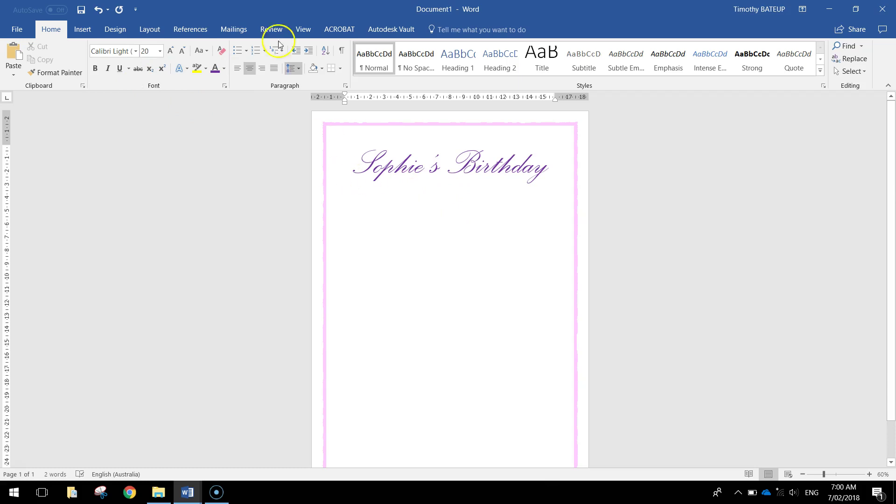
pyautogui.click(224, 68)
pyautogui.click(246, 203)
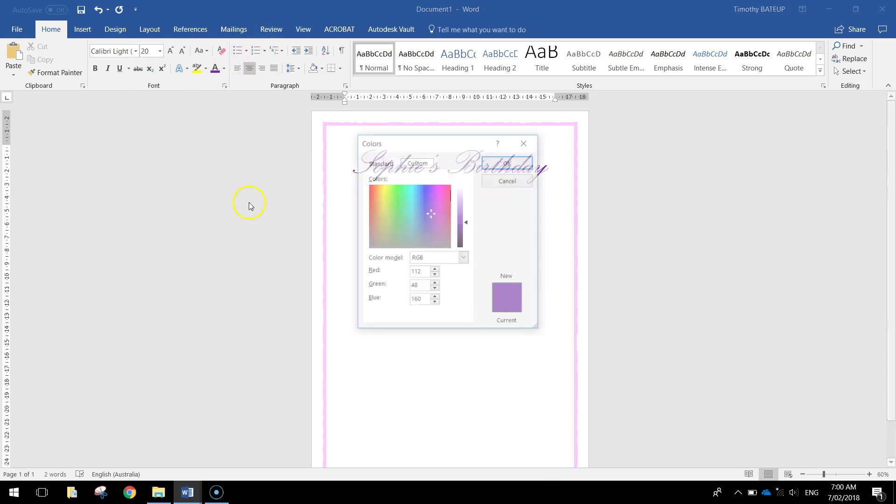
pyautogui.click(373, 164)
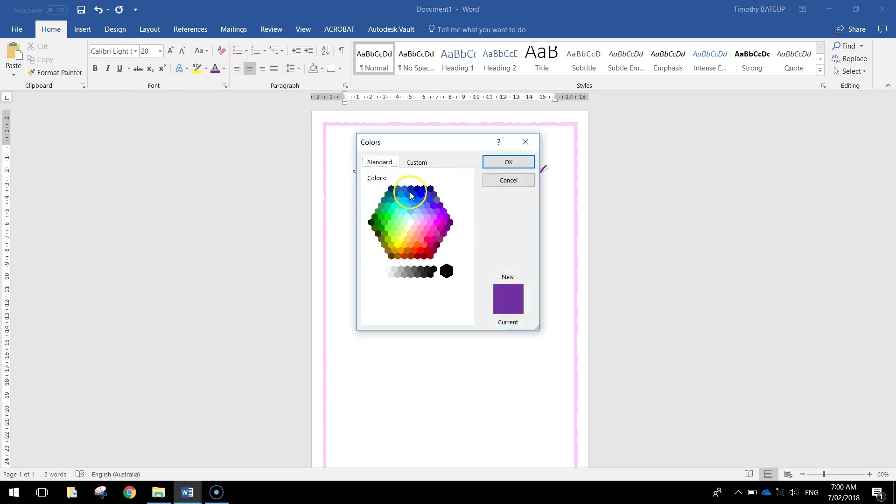
pyautogui.click(437, 237)
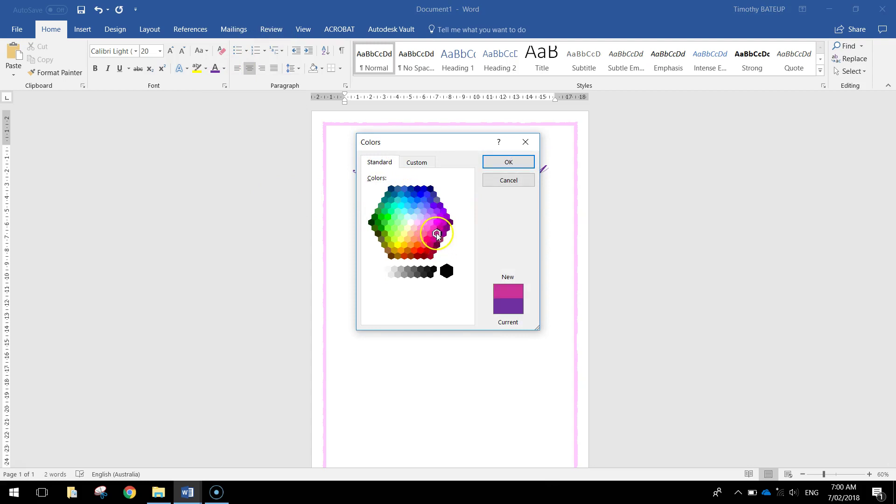
pyautogui.click(508, 163)
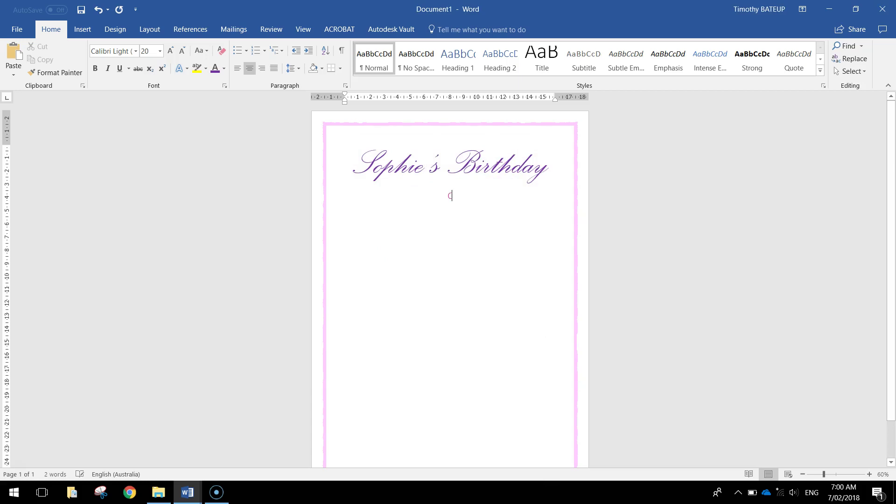
# Type the line 'Come and join Sophie celebrate her 13th Birthday!'.
pyautogui.write('ome and join')
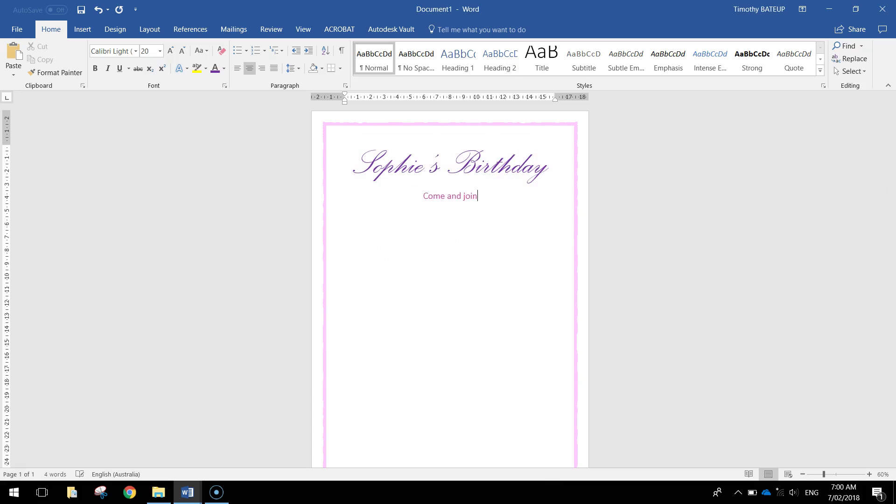
pyautogui.scroll(8, 466, 208)
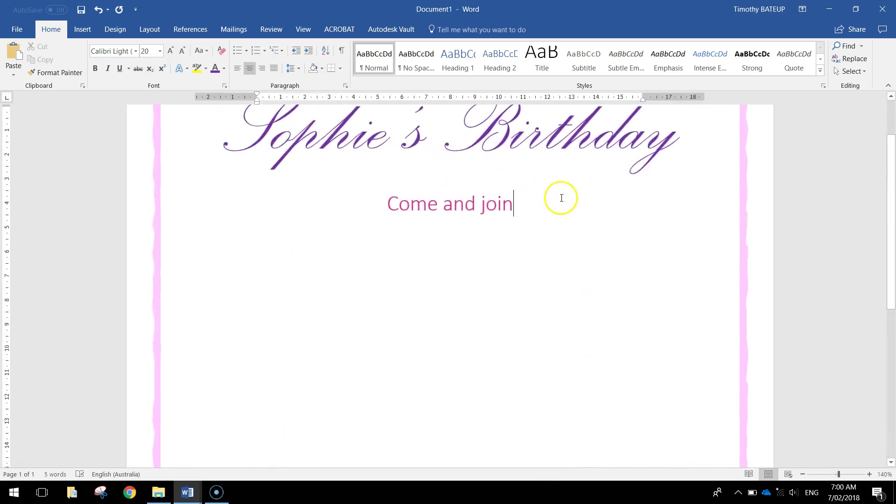
pyautogui.scroll(2, 561, 198)
pyautogui.write('S')
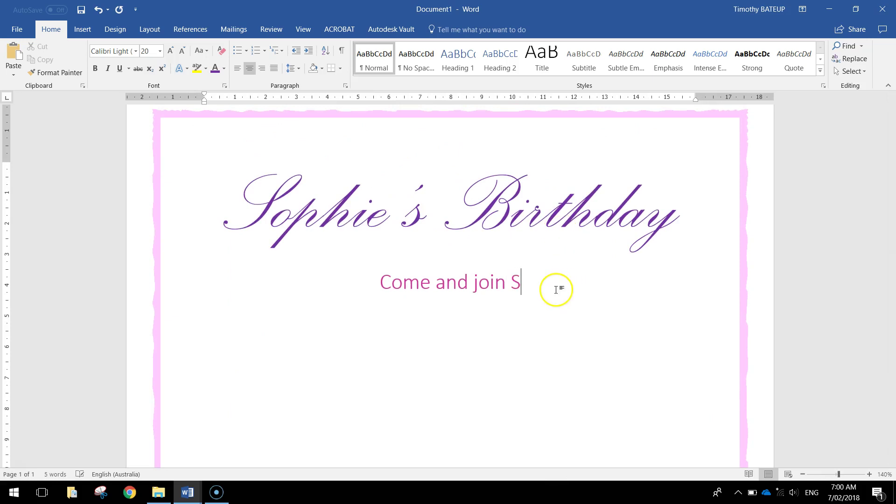
pyautogui.write('ophie celebrate ')
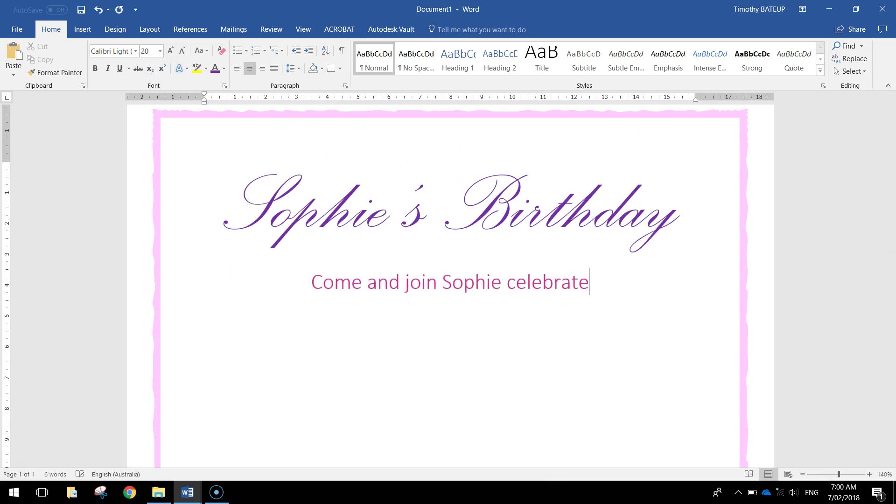
pyautogui.write('her 13th Bir')
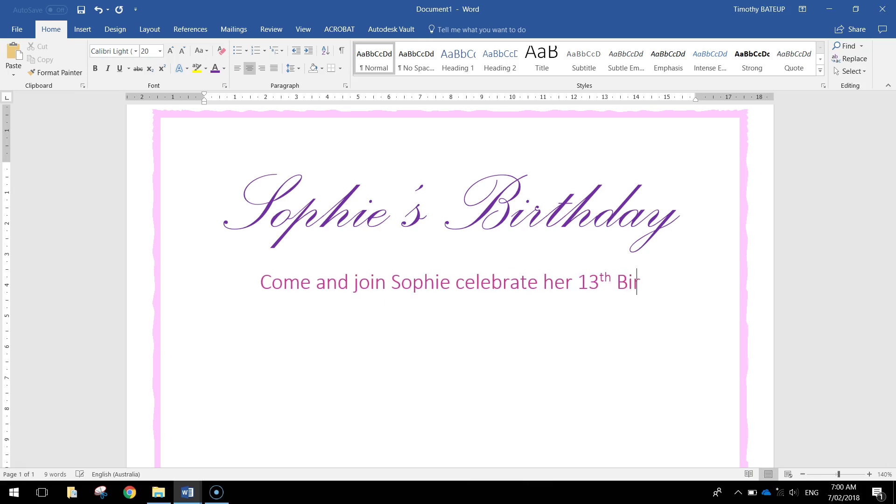
pyautogui.write('thday!')
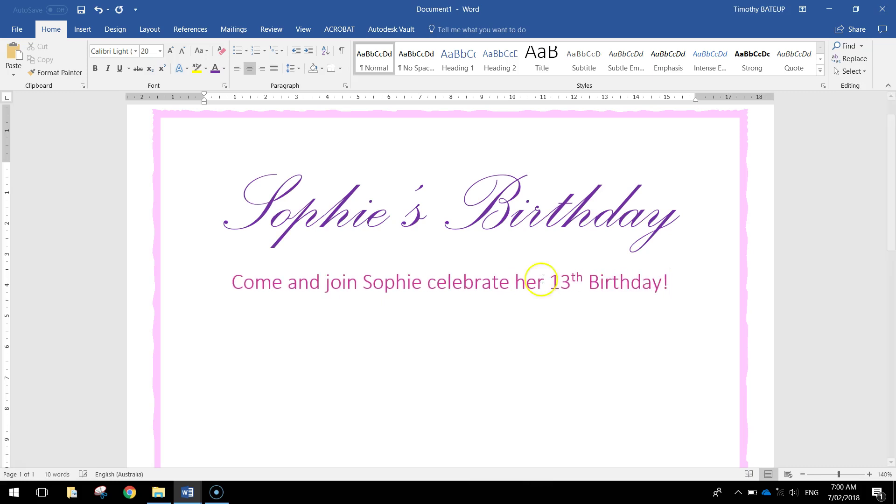
pyautogui.scroll(-3, 567, 294)
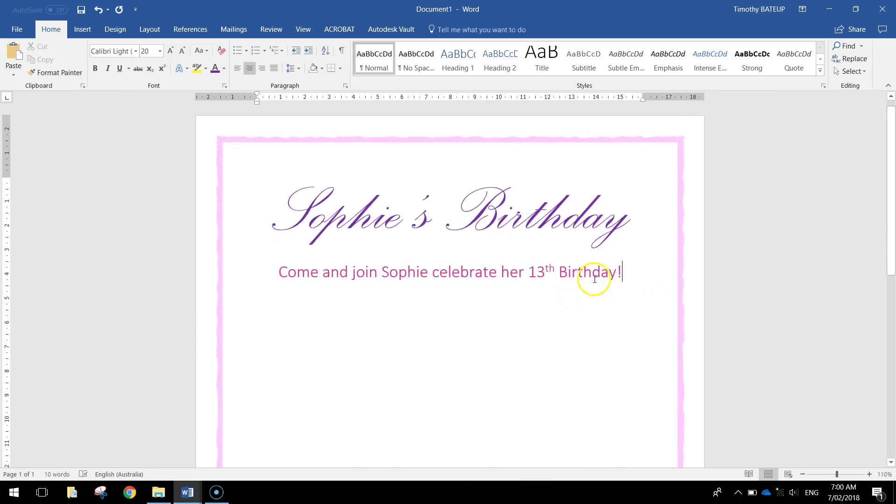
pyautogui.scroll(-2, 597, 280)
pyautogui.scroll(-4, 601, 277)
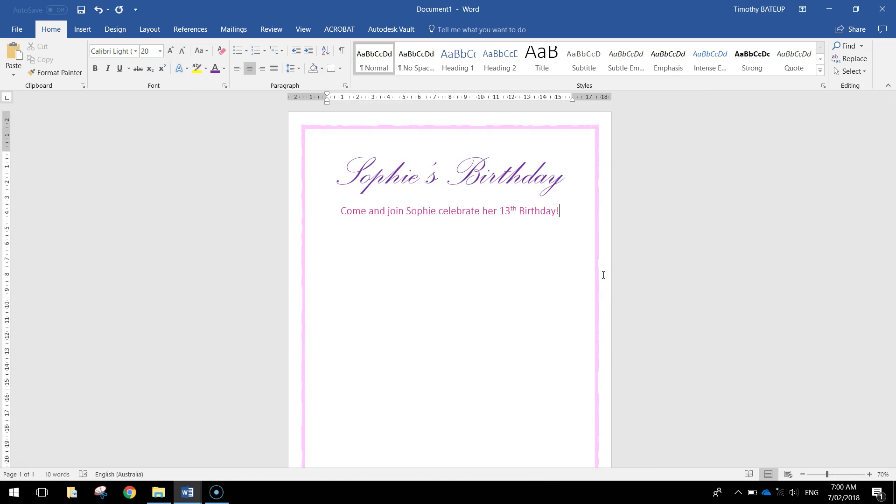
# Drag the Present picture from the Birthday Invitation folder below the celebration line and select it.
pyautogui.click(158, 492)
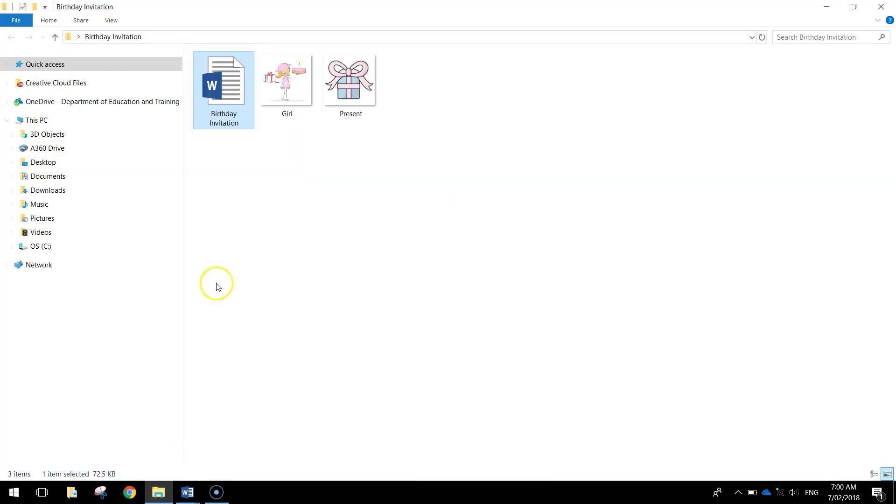
pyautogui.click(294, 97)
pyautogui.click(350, 81)
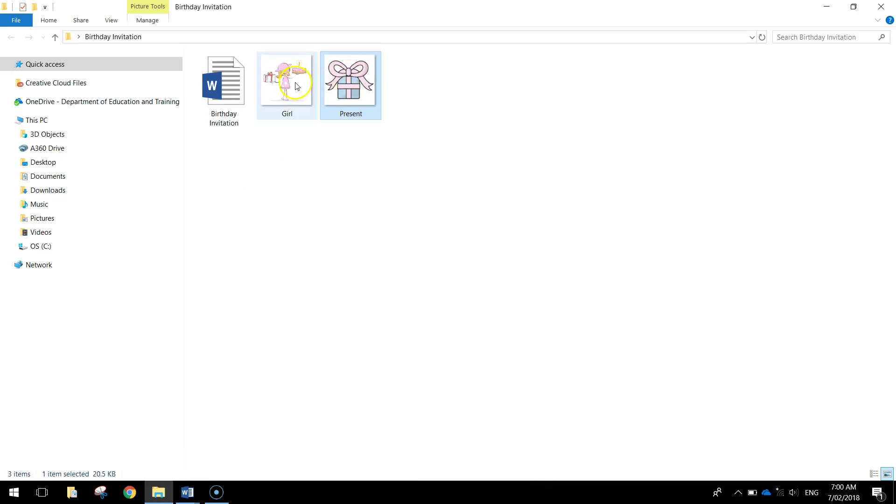
pyautogui.click(852, 7)
pyautogui.moveTo(497, 116); pyautogui.dragTo(797, 167)
pyautogui.moveTo(890, 251); pyautogui.dragTo(500, 286)
pyautogui.click(454, 248)
# Add lines below the gift: 1st March 2018, Goondiwindi Water Park, 11:00am – 3:00pm.
pyautogui.click(510, 281)
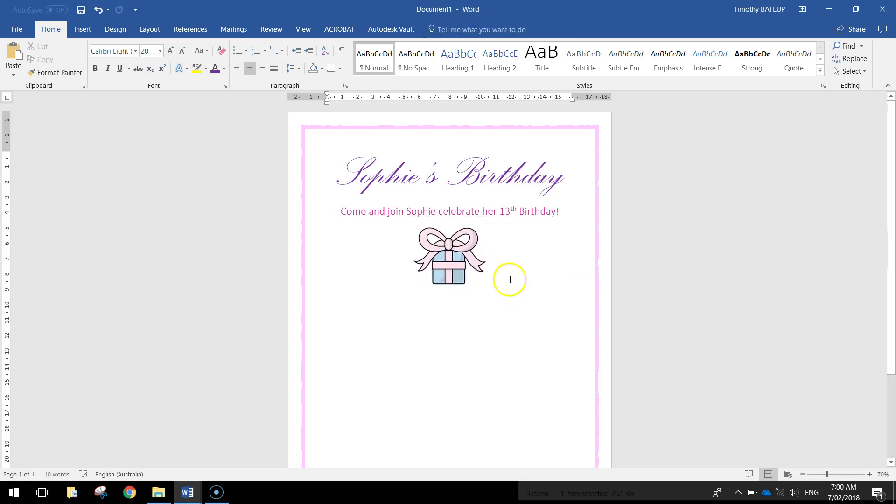
pyautogui.press('Return')
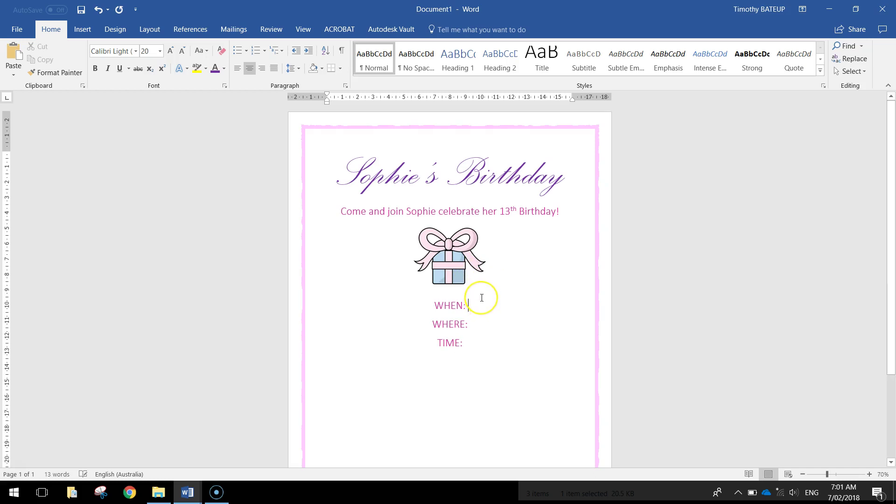
pyautogui.write('1st March 2018')
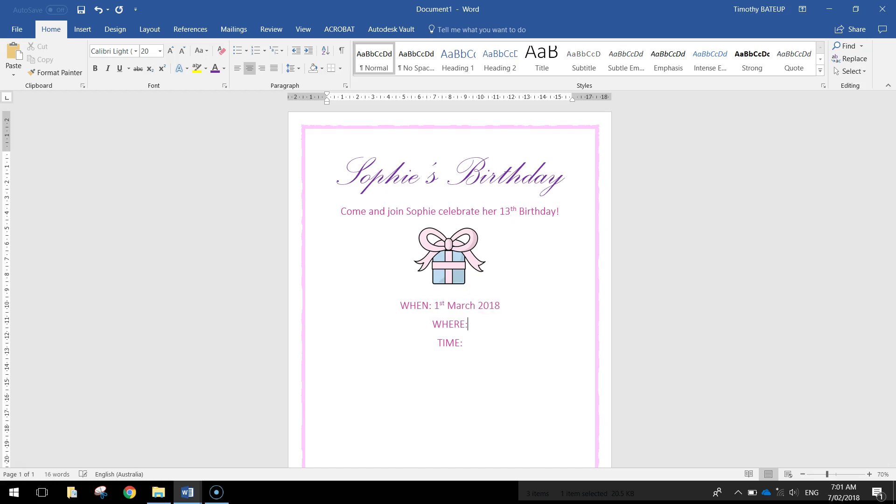
pyautogui.write('Goondiwindi Water Park')
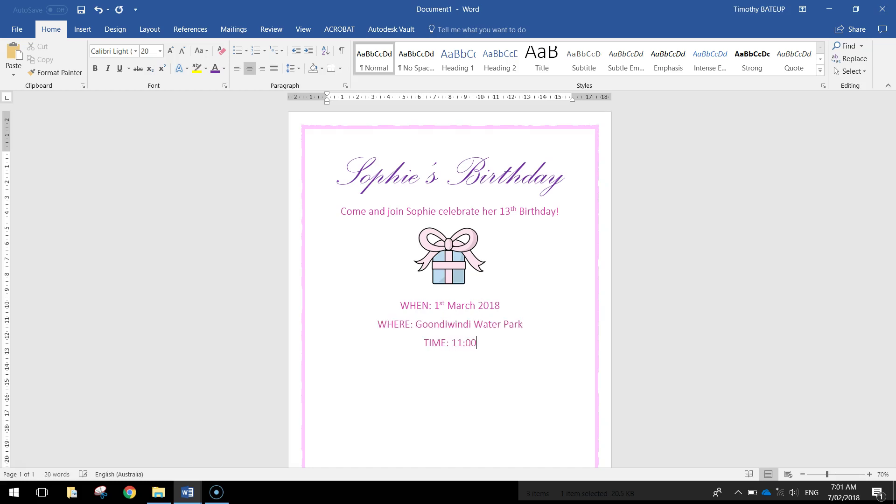
pyautogui.write('am - ')
pyautogui.write('3:00pm')
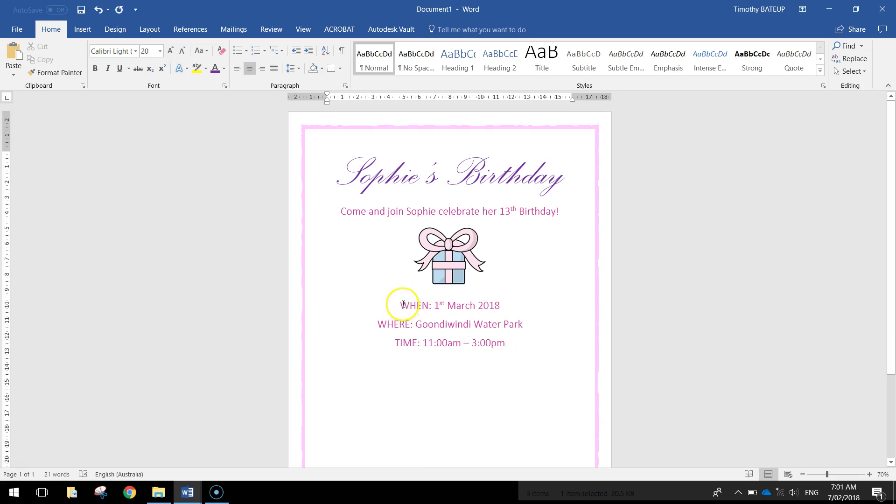
# Bold the WHEN:, WHERE: and TIME: labels.
pyautogui.moveTo(400, 304); pyautogui.dragTo(432, 304)
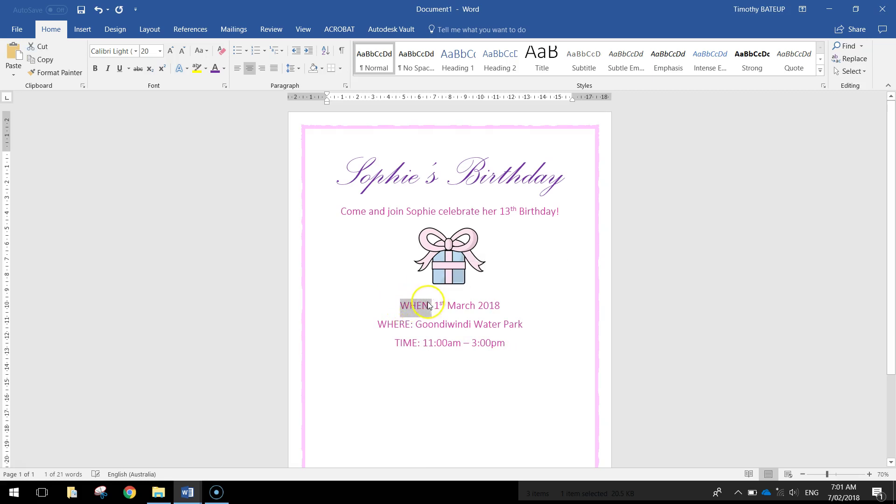
pyautogui.hotkey('ctrl', 'b')
pyautogui.moveTo(377, 324); pyautogui.dragTo(423, 342)
pyautogui.hotkey('ctrl', 'b')
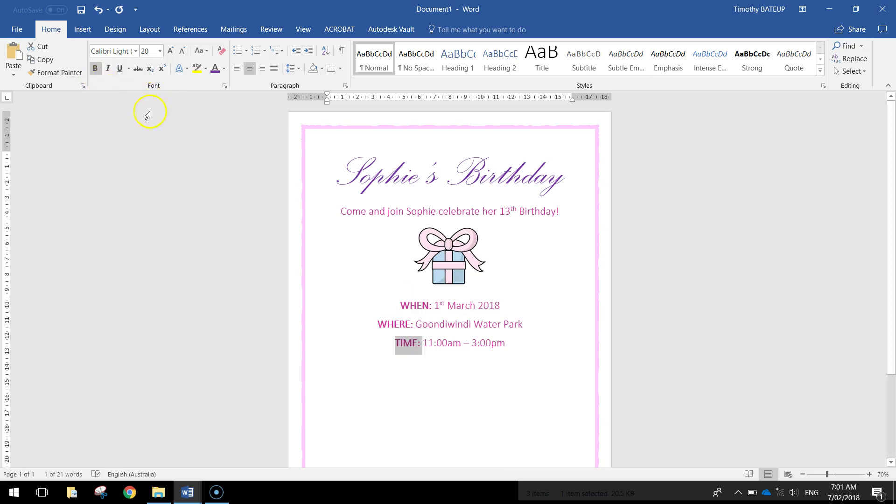
pyautogui.click(525, 353)
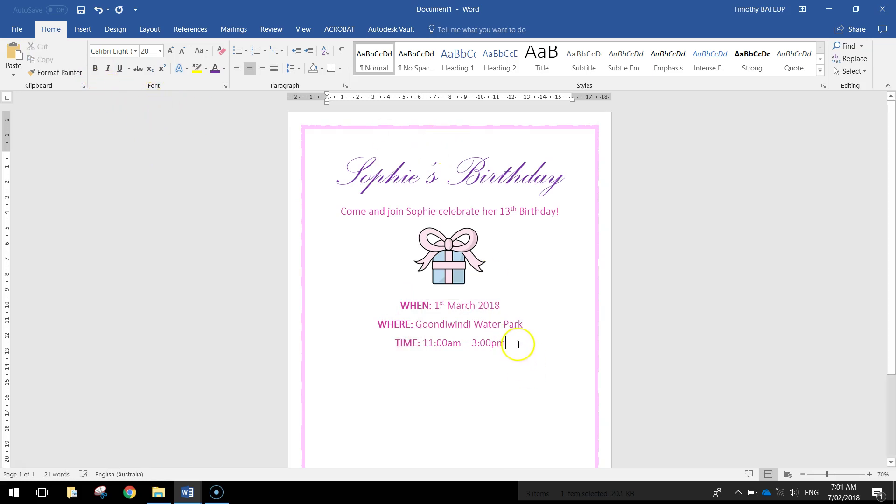
# Apply 2.0 line spacing to the WHEN, WHERE and TIME lines, then place the cursor after 3:00pm.
pyautogui.scroll(-2, 432, 310)
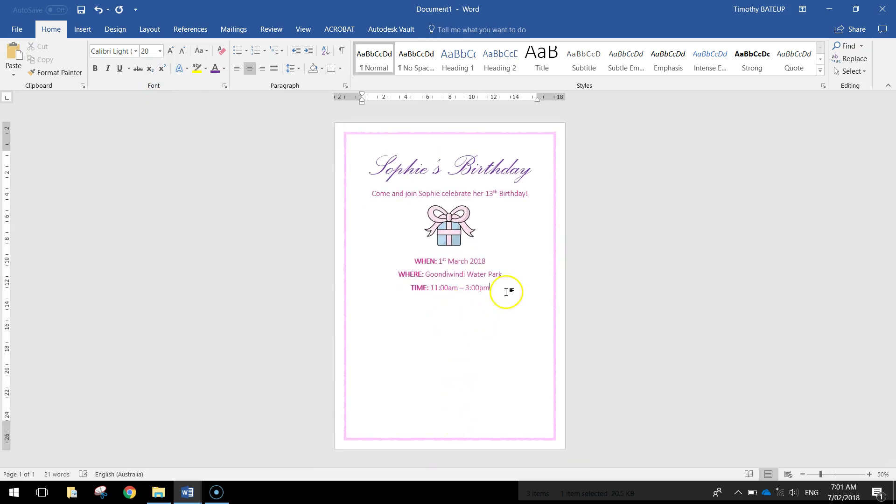
pyautogui.moveTo(499, 289); pyautogui.dragTo(416, 270)
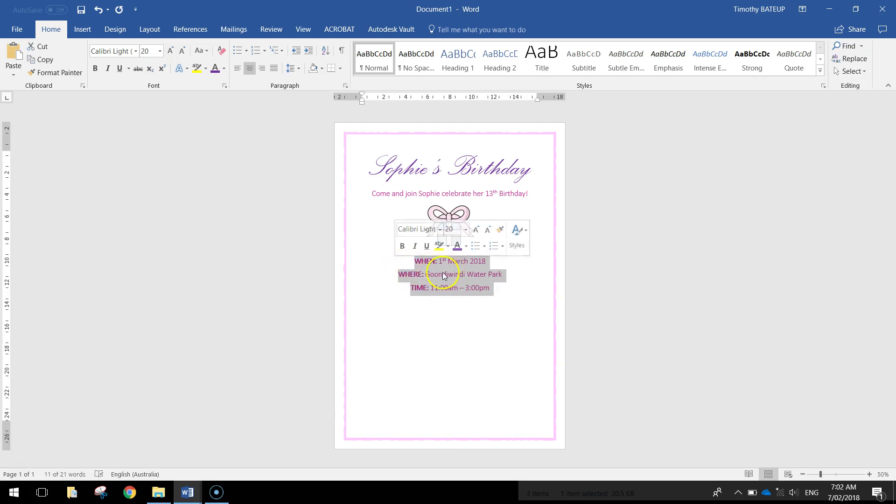
pyautogui.click(298, 69)
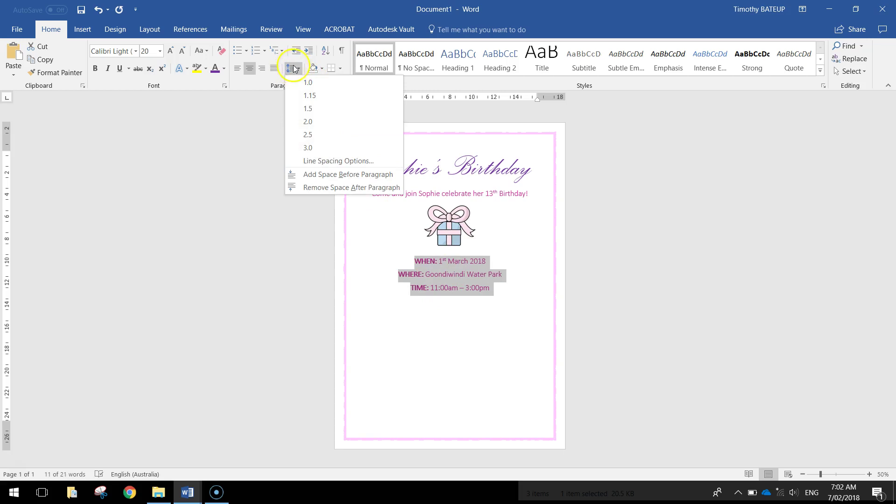
pyautogui.click(313, 122)
pyautogui.click(474, 289)
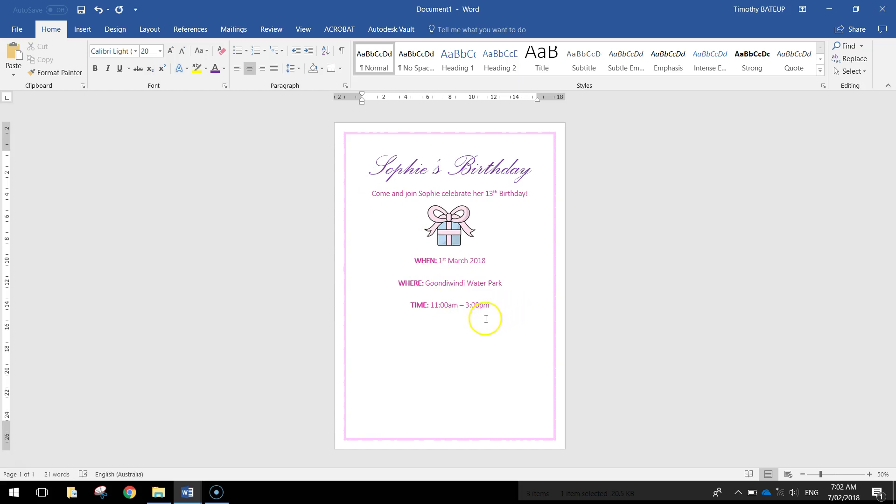
pyautogui.click(507, 311)
# Drag the Girl picture from the Birthday Invitation folder onto the invitation page.
pyautogui.click(164, 495)
pyautogui.moveTo(806, 159); pyautogui.dragTo(717, 124)
pyautogui.click(708, 205)
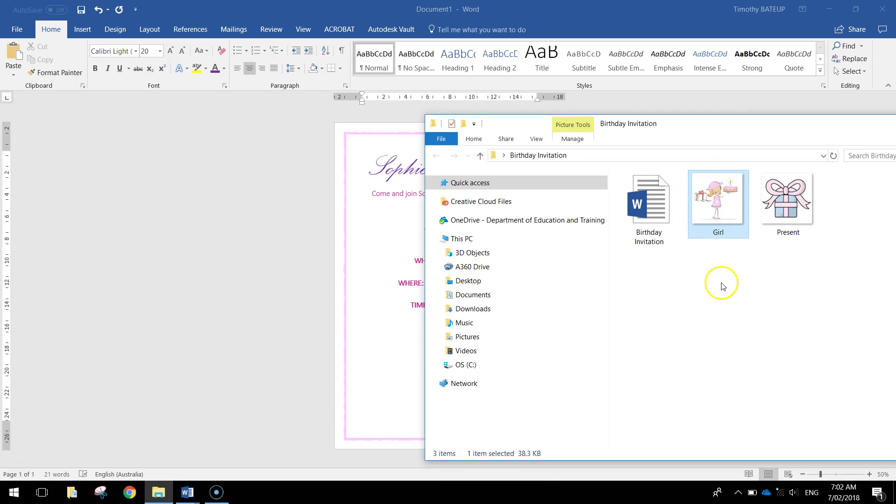
pyautogui.moveTo(719, 205); pyautogui.dragTo(409, 353)
# Shrink the girl picture by its corner so it fits below the TIME line, then undo the last action.
pyautogui.click(572, 196)
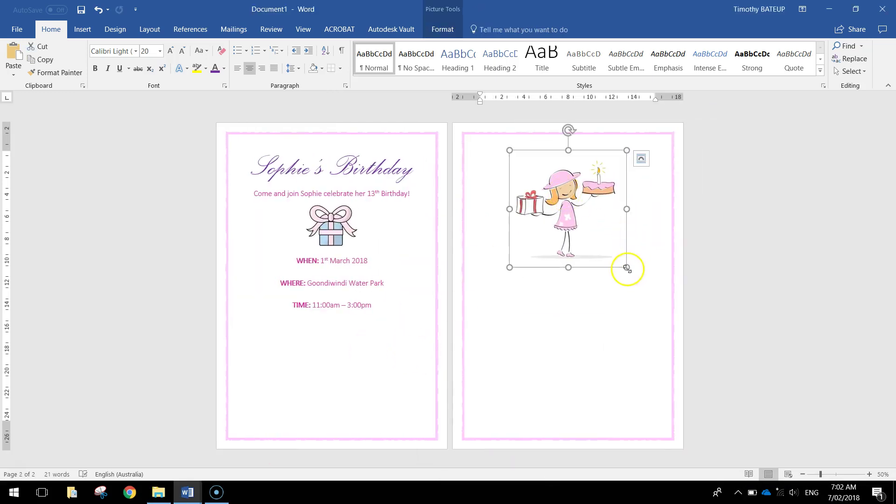
pyautogui.moveTo(626, 267); pyautogui.dragTo(564, 205)
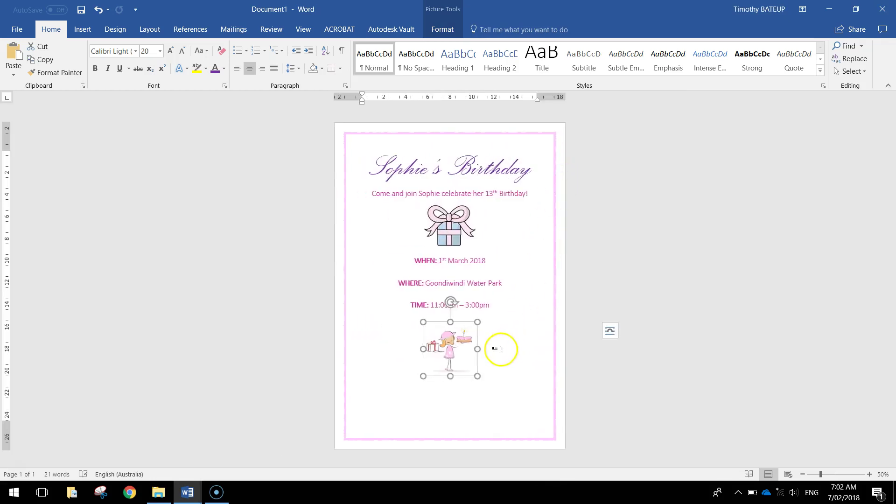
pyautogui.click(487, 371)
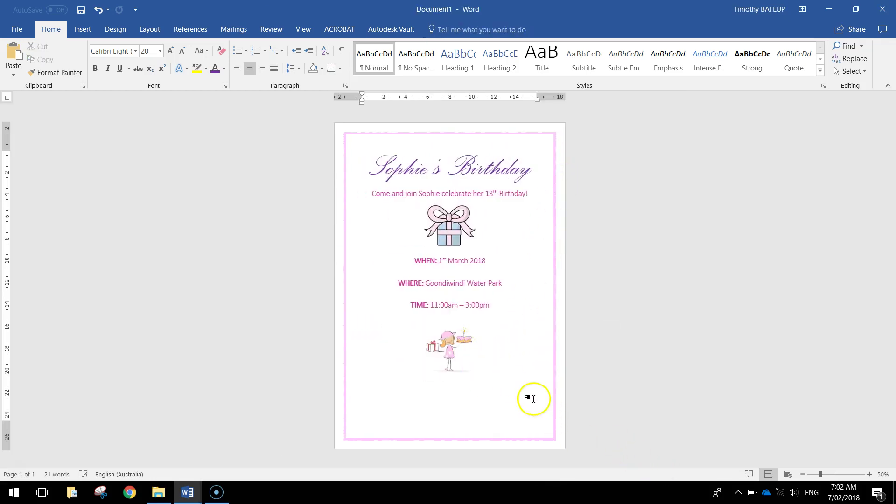
pyautogui.scroll(3, 529, 395)
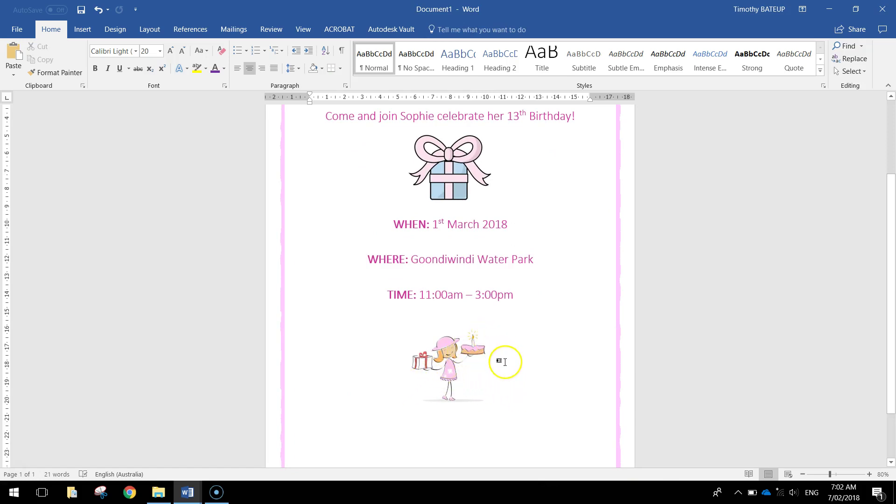
pyautogui.scroll(1, 536, 362)
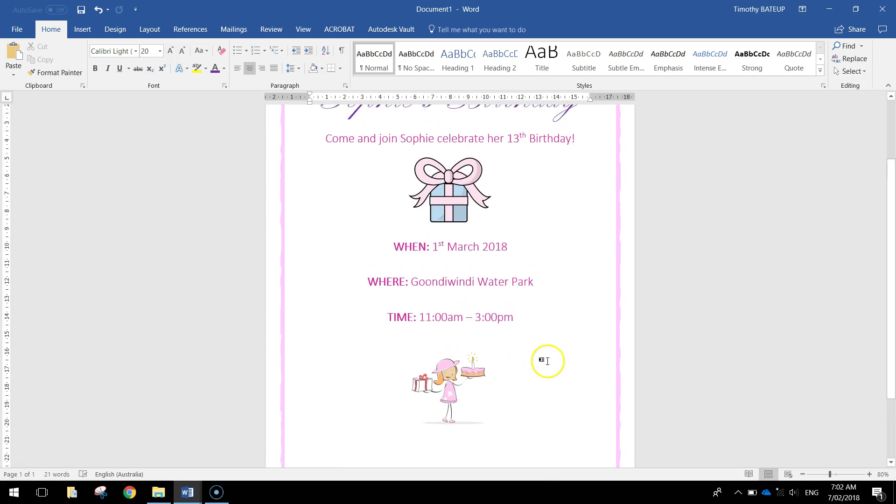
pyautogui.scroll(-2, 547, 361)
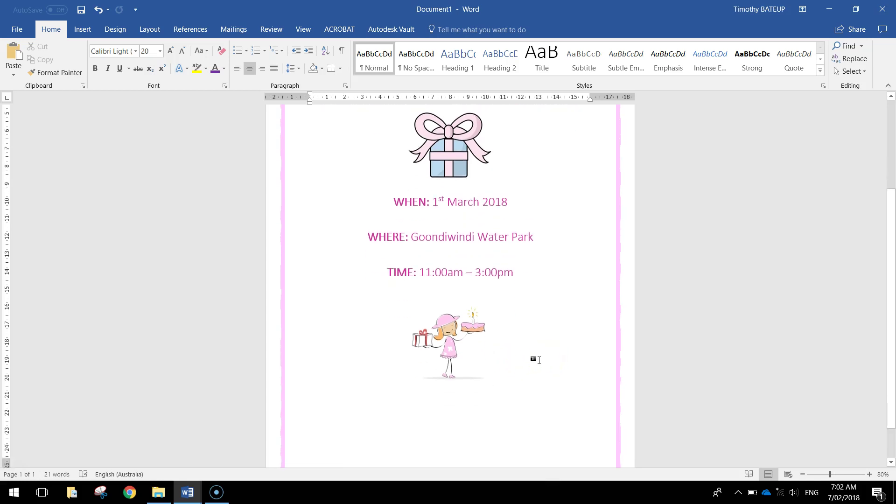
pyautogui.hotkey('ctrl', 'z')
# Start the RSVP line below the picture with a bold 'RSVP:' label, then turn bold off.
pyautogui.hotkey('ctrl', 'b')
pyautogui.write('RSV')
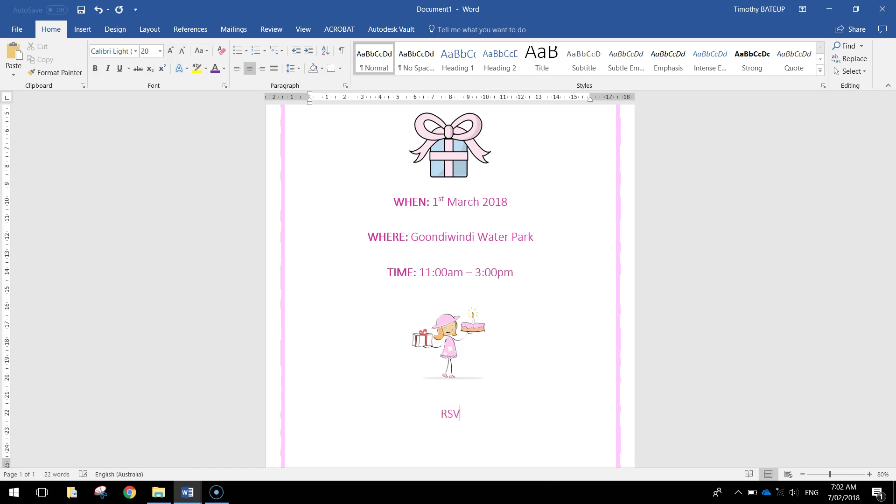
pyautogui.hotkey('shift', 'Left')
pyautogui.hotkey('shift', 'Left')
pyautogui.hotkey('shift', 'Left')
pyautogui.hotkey('shift', 'Left')
pyautogui.hotkey('shift', 'Left')
pyautogui.hotkey('shift', 'Left')
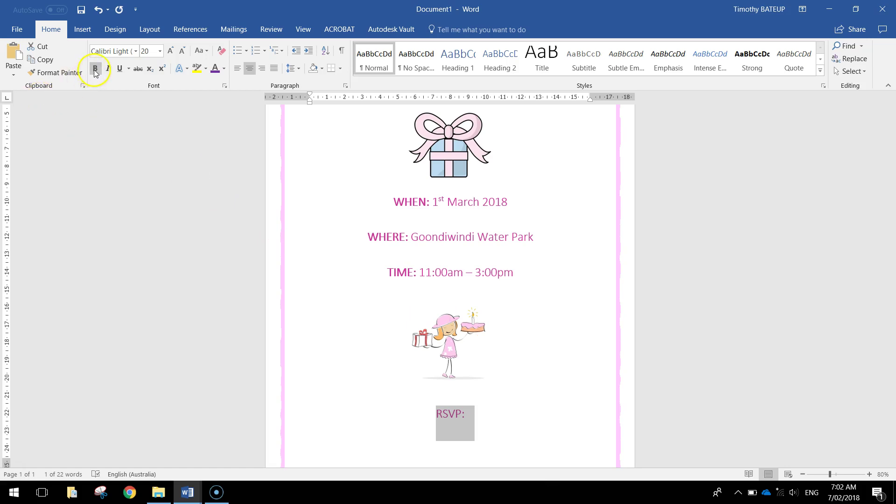
pyautogui.click(95, 68)
pyautogui.click(476, 414)
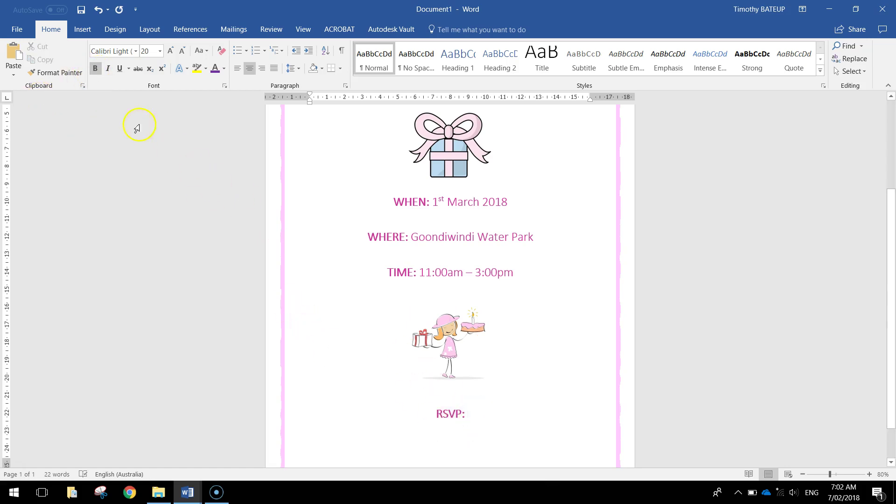
pyautogui.hotkey('ctrl', 'b')
# Add '25th February on' with a superscript 'th', followed by the contact phone number.
pyautogui.write('25th')
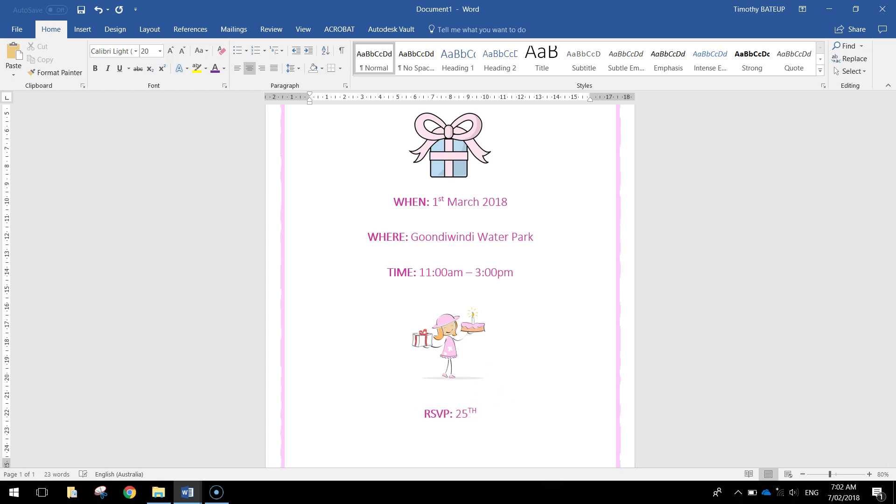
pyautogui.press('BackSpace')
pyautogui.press('BackSpace')
pyautogui.press('BackSpace')
pyautogui.write('th')
pyautogui.hotkey('ctrl', 'shift', '=')
pyautogui.write('Febr')
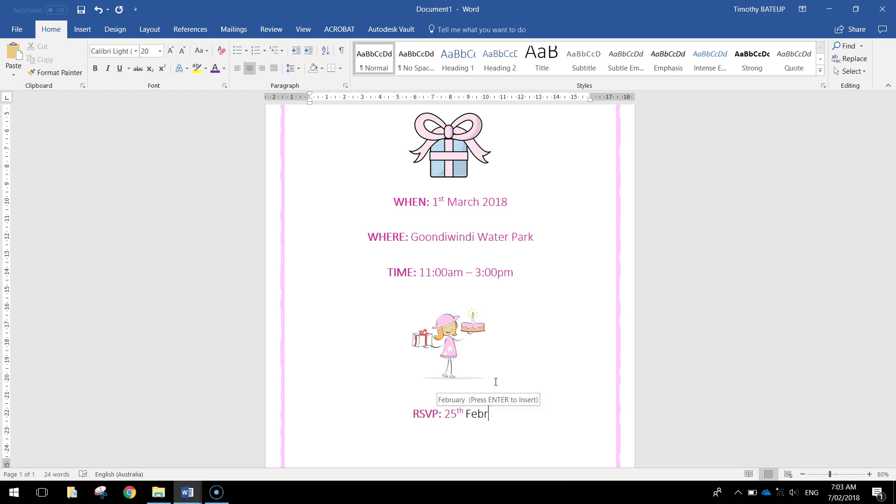
pyautogui.write('uary')
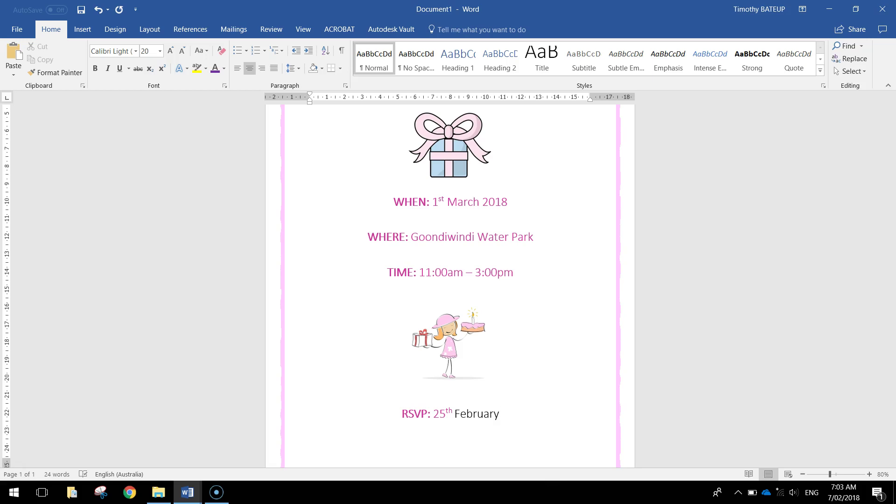
pyautogui.write(' on 0421')
pyautogui.press('BackSpace')
pyautogui.press('BackSpace')
pyautogui.write('12 345 ')
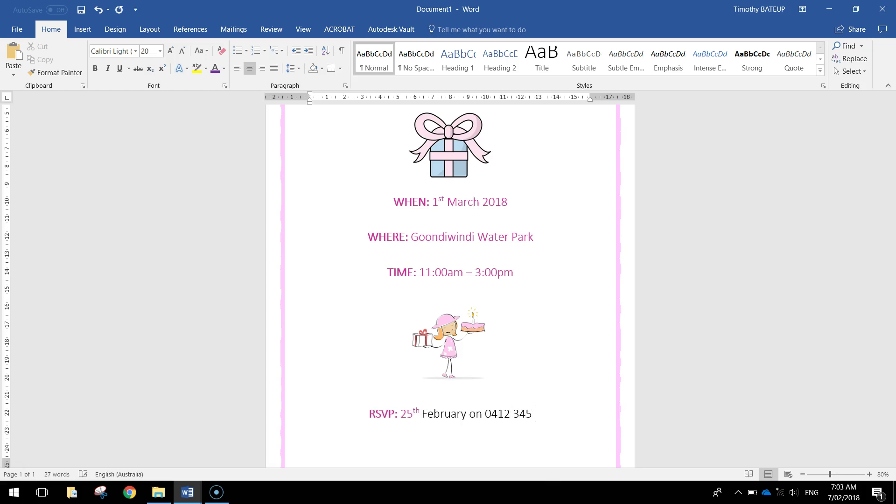
pyautogui.write('678')
pyautogui.press('BackSpace')
pyautogui.write('8')
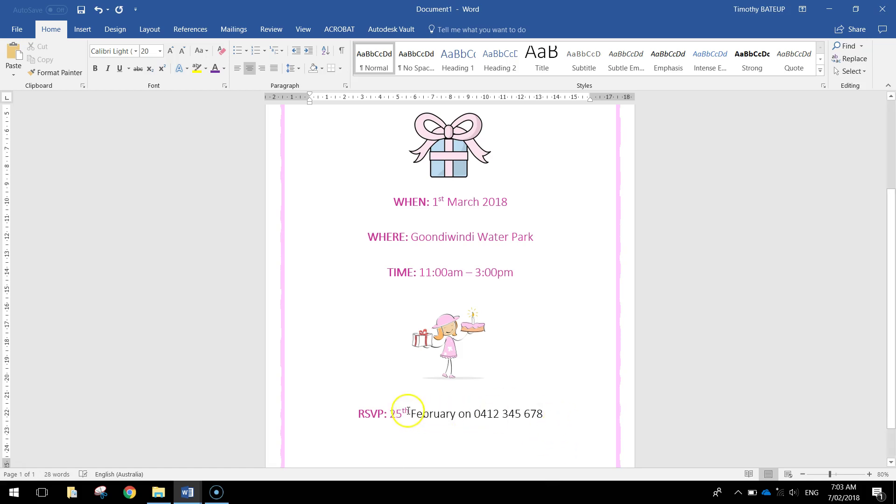
# Use Format Painter to make the RSVP date and phone number pink like the details.
pyautogui.click(56, 73)
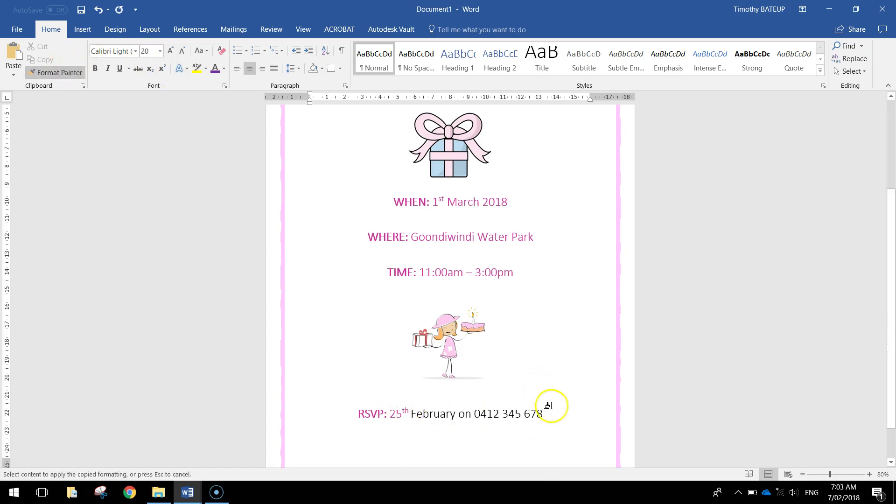
pyautogui.moveTo(543, 414); pyautogui.dragTo(410, 413)
pyautogui.click(564, 425)
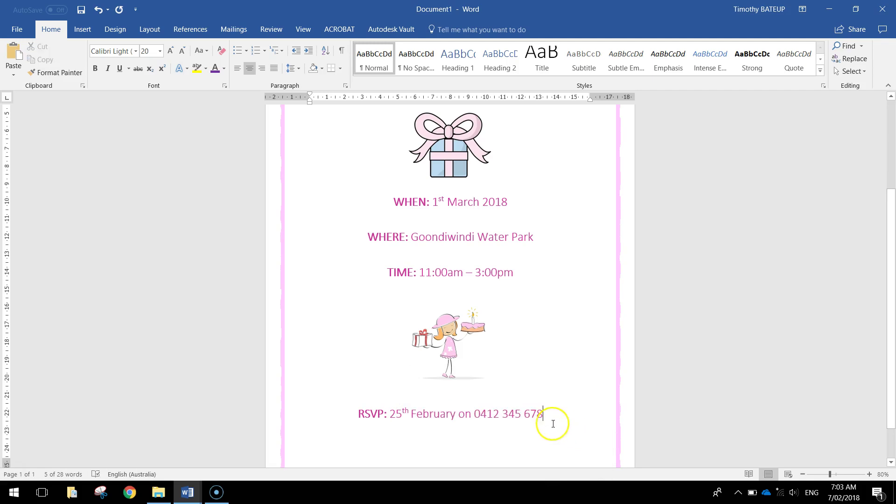
pyautogui.scroll(-1, 541, 384)
pyautogui.scroll(-2, 540, 383)
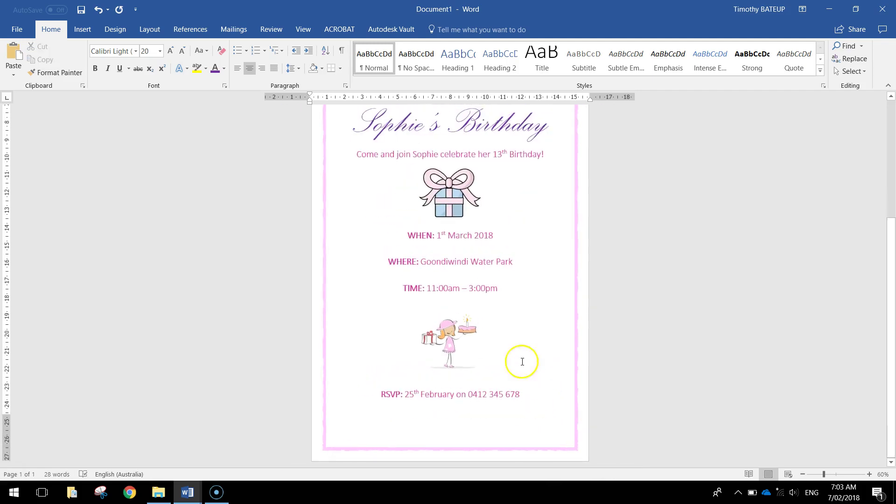
# Enlarge the girl picture slightly by dragging its corner handle outward.
pyautogui.click(457, 344)
pyautogui.moveTo(482, 371); pyautogui.dragTo(492, 383)
pyautogui.click(508, 357)
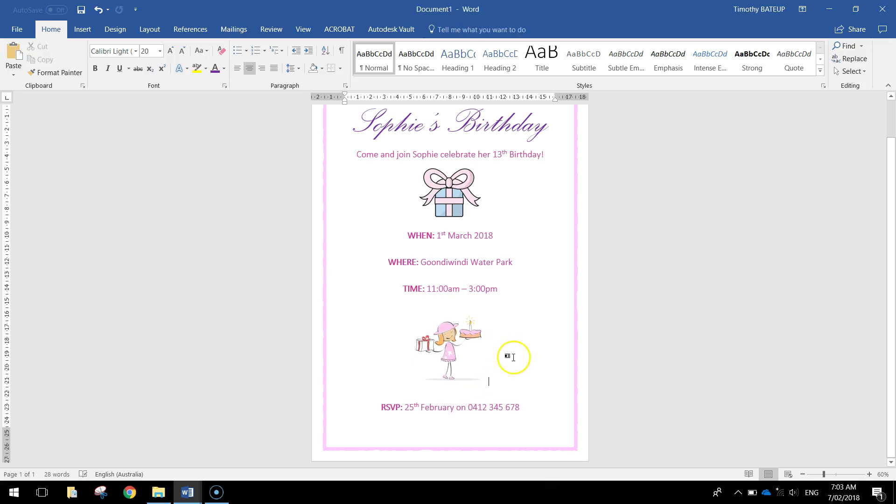
pyautogui.scroll(2, 583, 334)
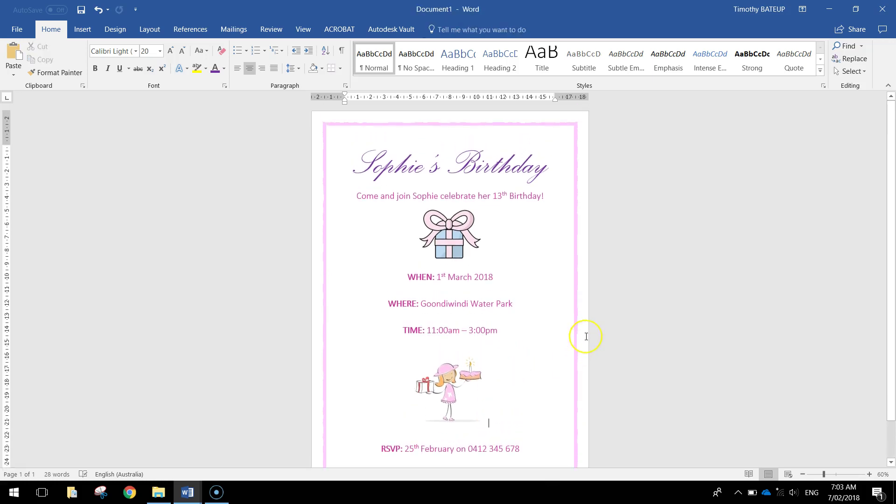
pyautogui.scroll(-2, 586, 336)
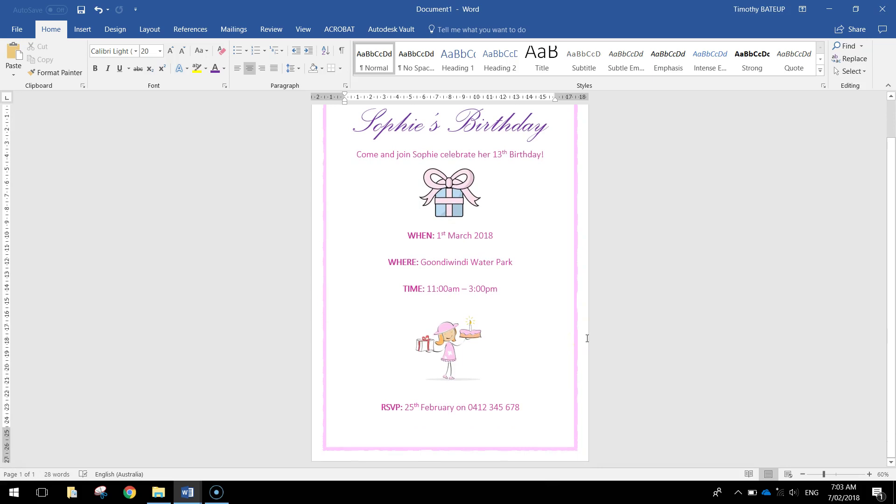
pyautogui.scroll(2, 586, 345)
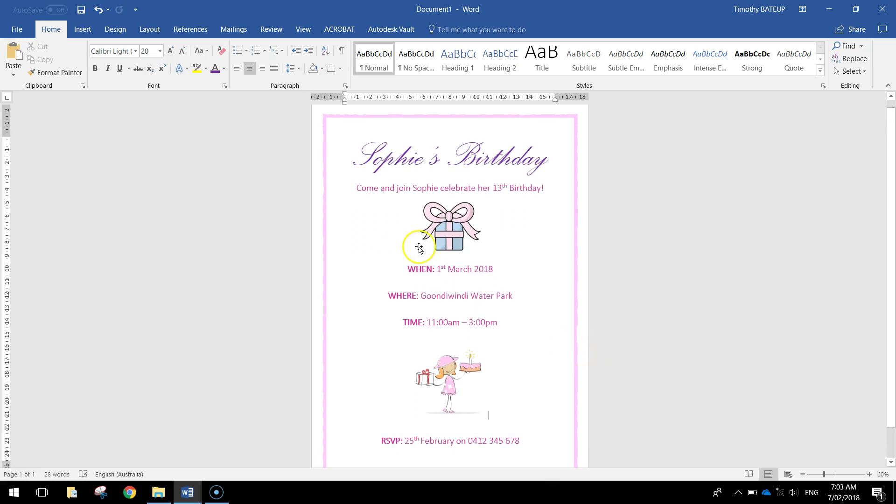
pyautogui.scroll(-2, 550, 271)
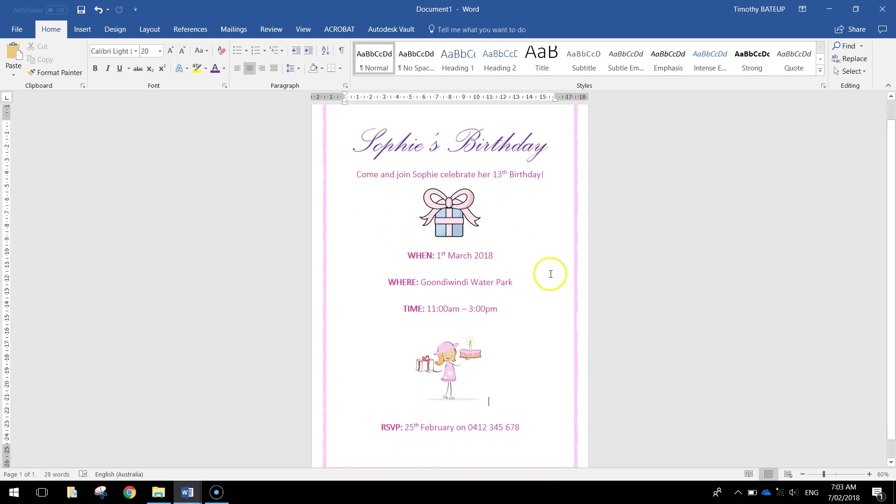
pyautogui.scroll(2, 559, 268)
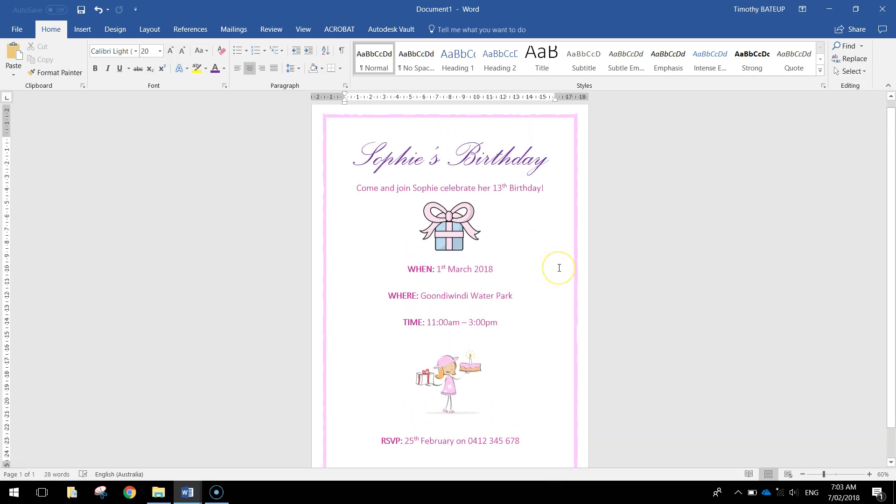